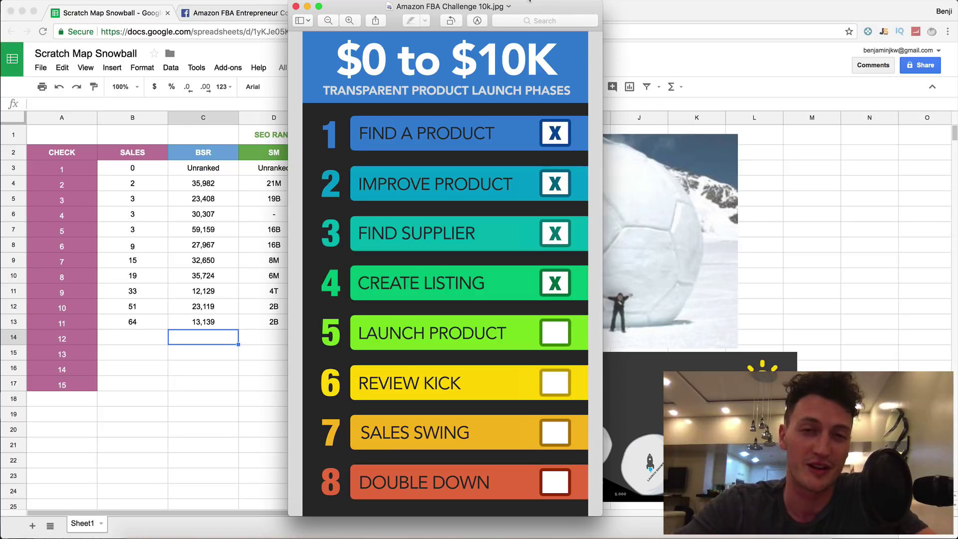
- Box the Find Supplier, Create Listing and Launch Product phase rows, then bring the spreadsheet forward
{"action": "left_click_drag", "start_coordinate": [309, 214], "coordinate": [579, 255]}
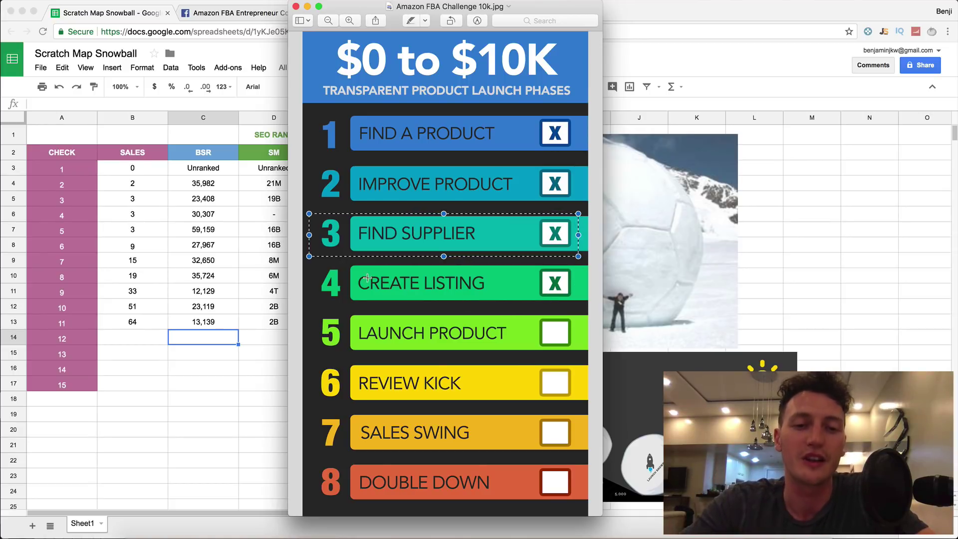
{"action": "left_click_drag", "start_coordinate": [321, 265], "coordinate": [576, 302]}
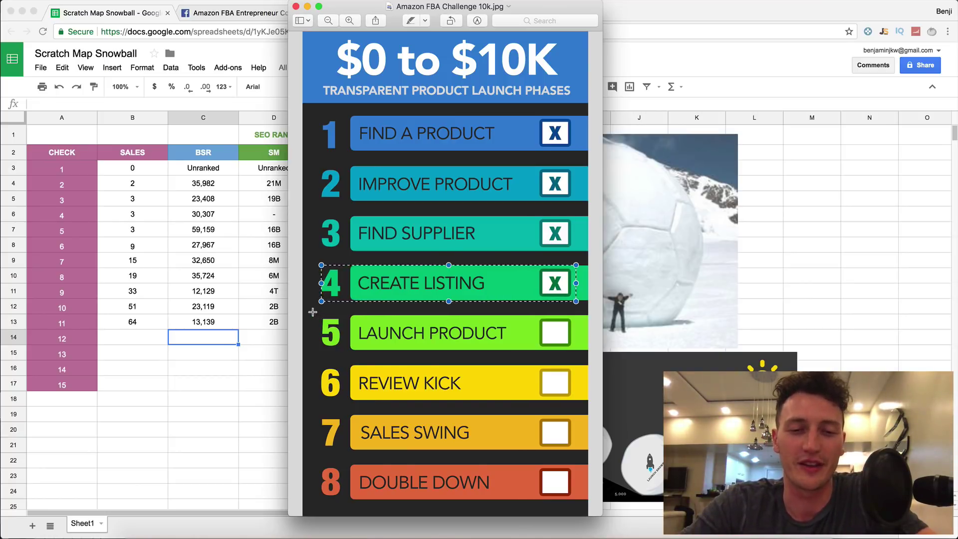
{"action": "left_click_drag", "start_coordinate": [313, 312], "coordinate": [579, 354]}
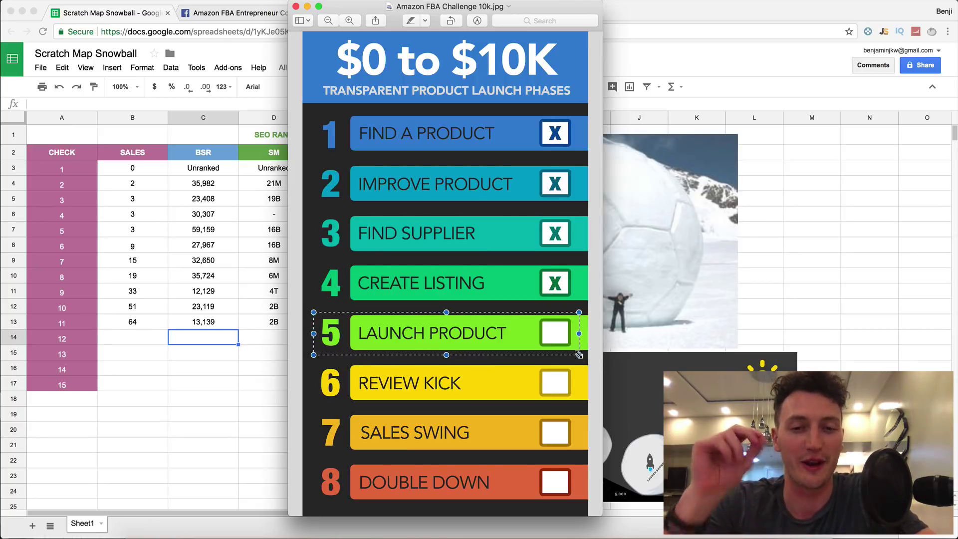
{"action": "left_click", "coordinate": [178, 381]}
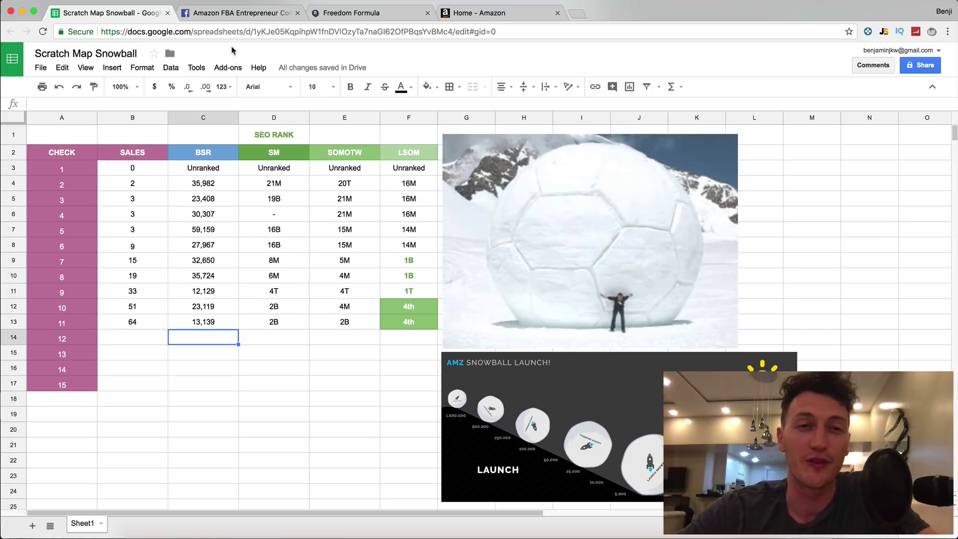
- Browse the Amazon FBA Entrepreneur Community group feed, then go to the Freedom Formula course page
{"action": "left_click", "coordinate": [232, 14]}
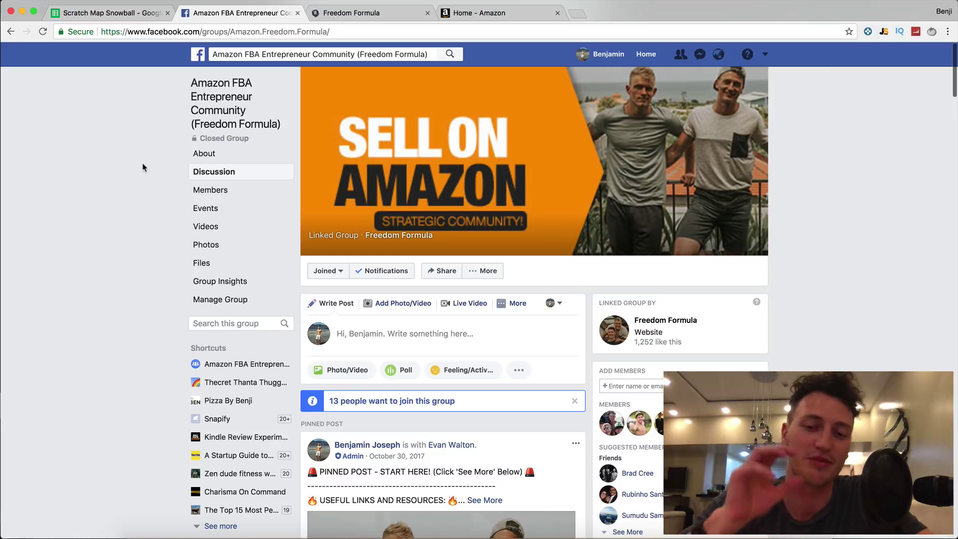
{"action": "scroll", "coordinate": [143, 162], "scroll_direction": "down", "scroll_amount": 6}
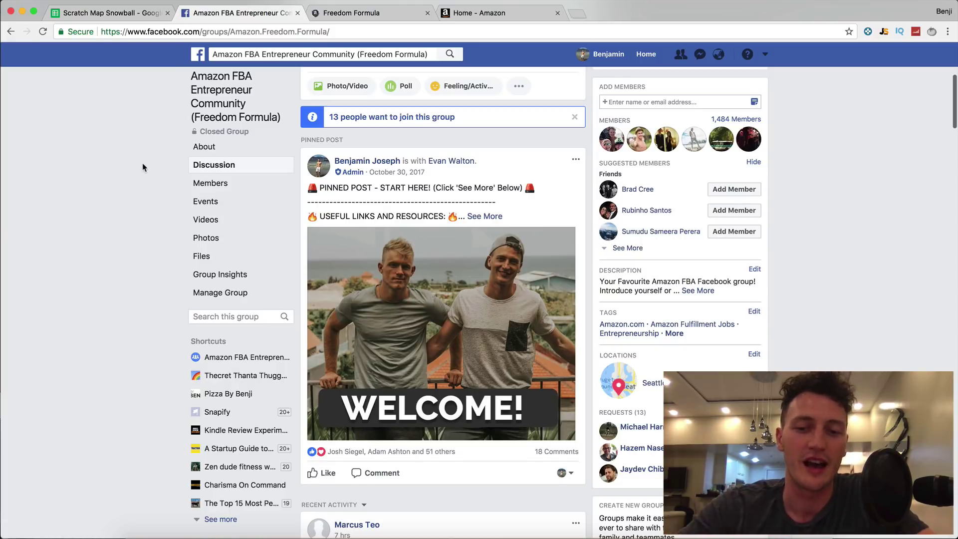
{"action": "scroll", "coordinate": [142, 162], "scroll_direction": "down", "scroll_amount": 15}
{"action": "scroll", "coordinate": [142, 163], "scroll_direction": "up", "scroll_amount": 20}
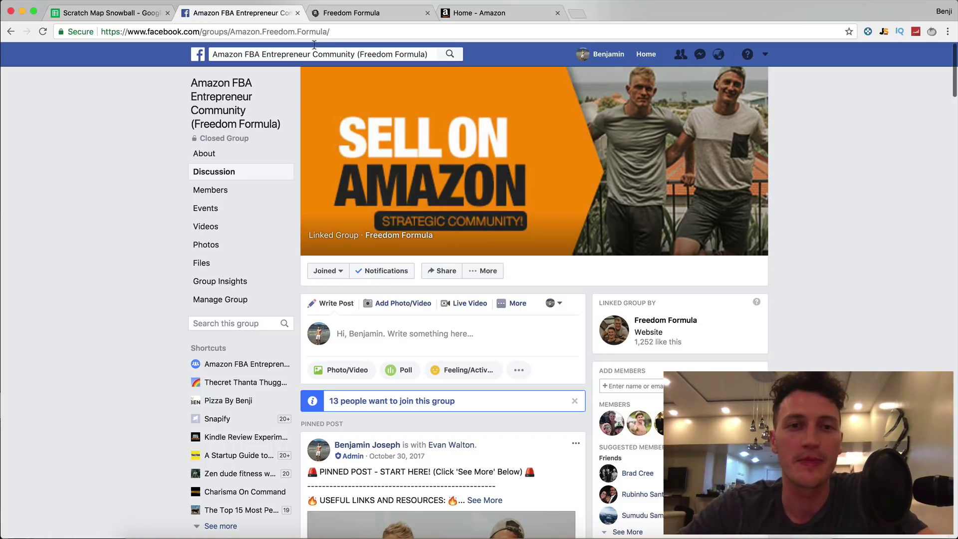
{"action": "left_click", "coordinate": [329, 15]}
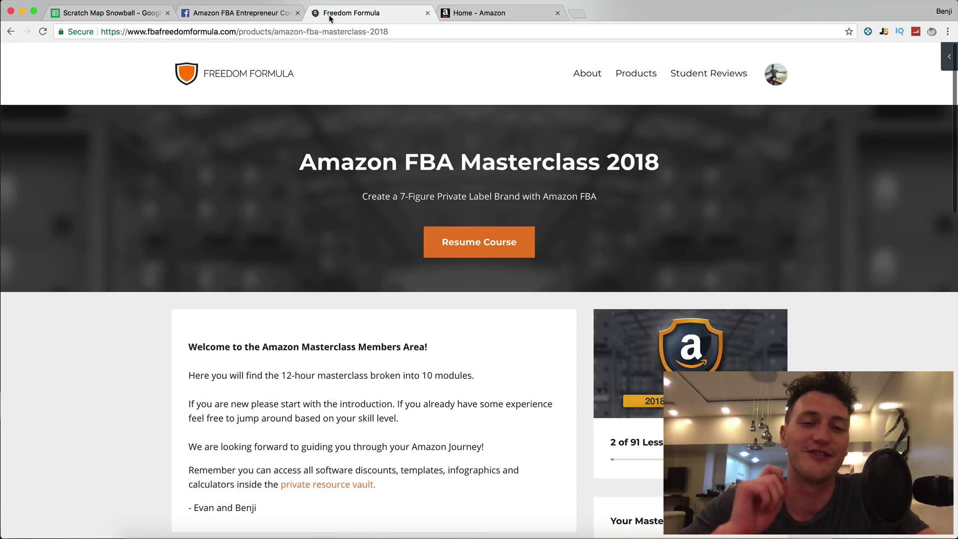
- Scroll through the Masterclass's 10 modules and back up to the top
{"action": "scroll", "coordinate": [291, 315], "scroll_direction": "down", "scroll_amount": 5}
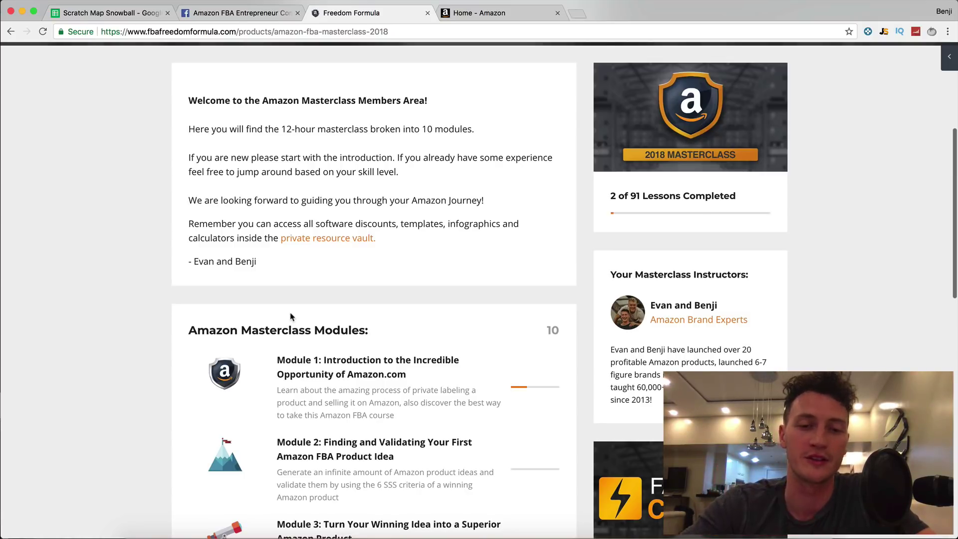
{"action": "scroll", "coordinate": [292, 317], "scroll_direction": "down", "scroll_amount": 5}
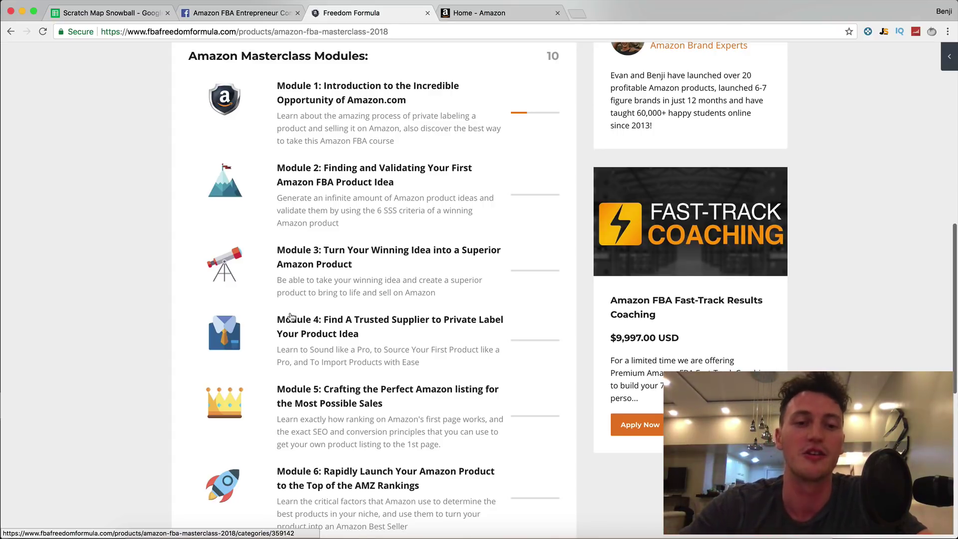
{"action": "scroll", "coordinate": [292, 317], "scroll_direction": "down", "scroll_amount": 7}
{"action": "scroll", "coordinate": [291, 317], "scroll_direction": "up", "scroll_amount": 15}
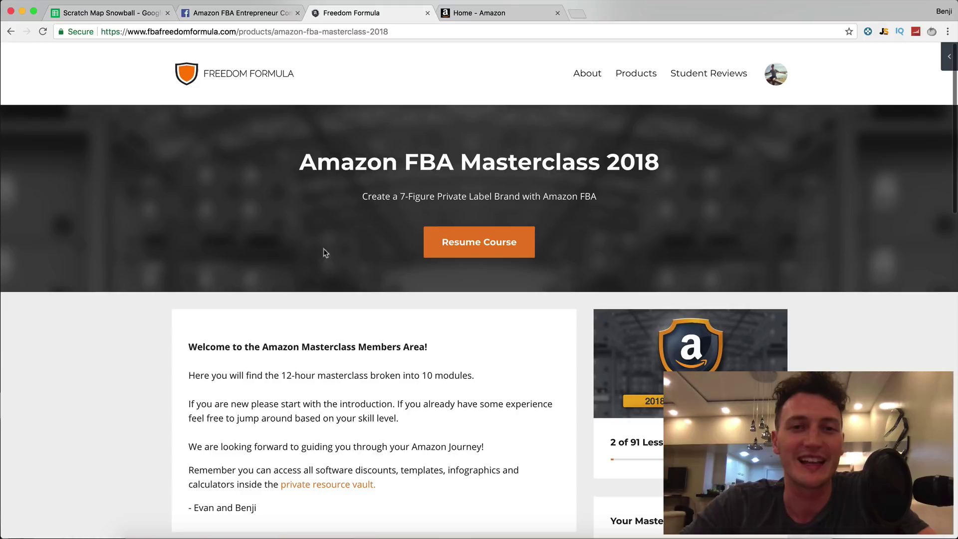
- Switch to Amazon Seller Central and scroll down the seller dashboard
{"action": "left_click", "coordinate": [472, 16]}
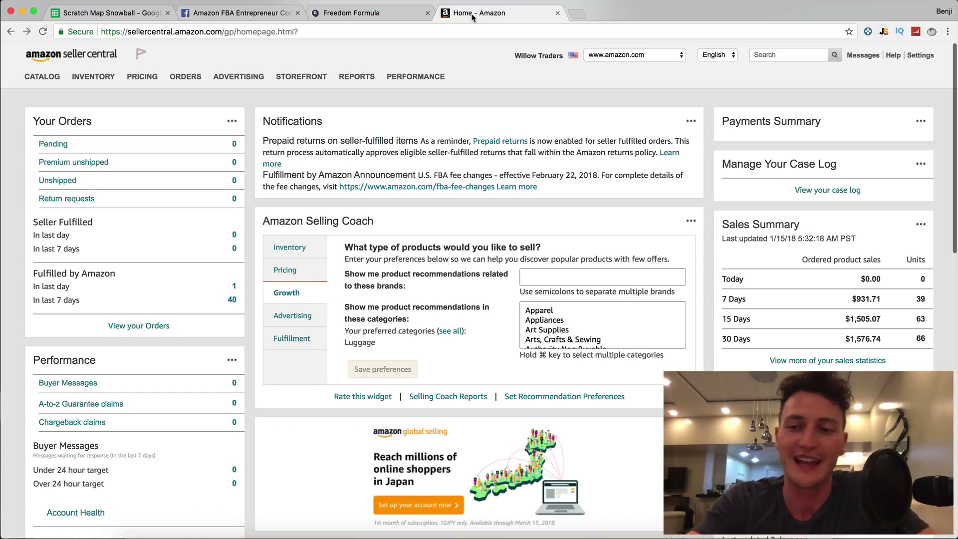
{"action": "scroll", "coordinate": [473, 176], "scroll_direction": "down", "scroll_amount": 3}
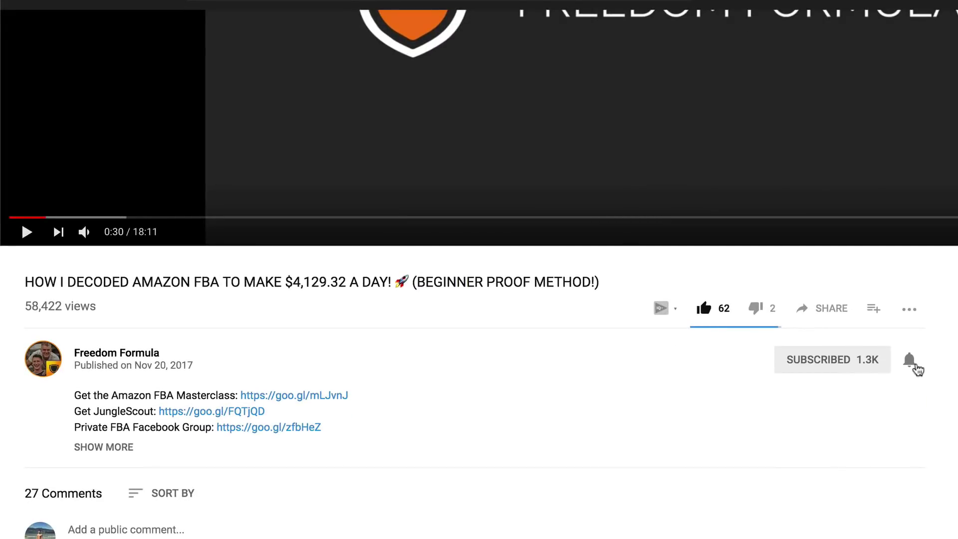
- Turn on all Freedom Formula notifications and comment 'I want to quit my job and travel the world!'
{"action": "left_click", "coordinate": [917, 370]}
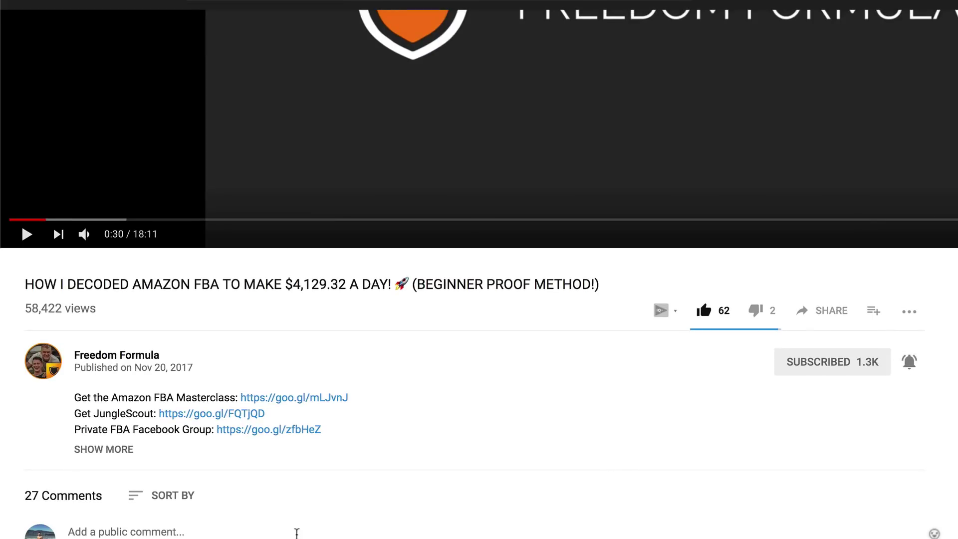
{"action": "left_click", "coordinate": [296, 533]}
{"action": "type", "text": "I want to quit my job and tra"}
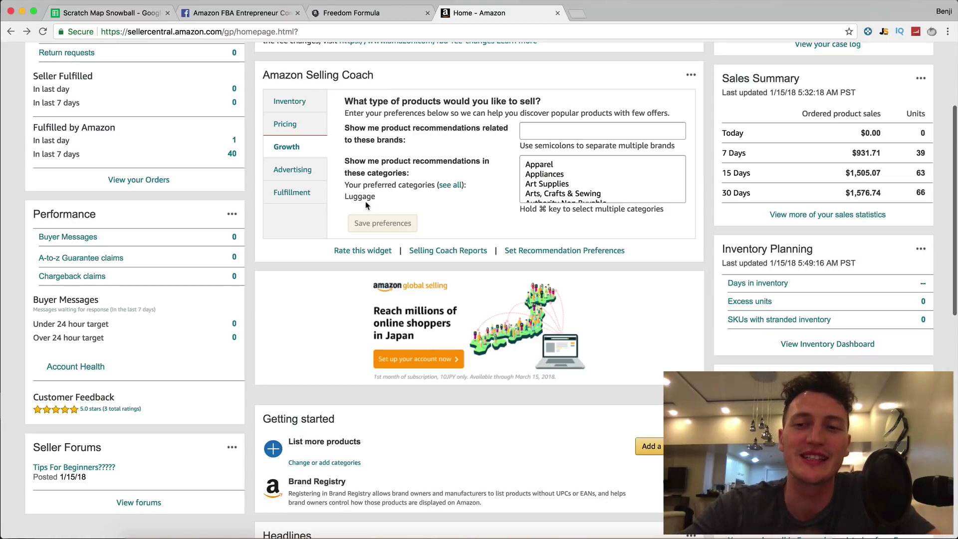
- Highlight the 30-day sales row and its $1,576.74 figure, then return to the Snowball sheet
{"action": "scroll", "coordinate": [366, 205], "scroll_direction": "down", "scroll_amount": 1}
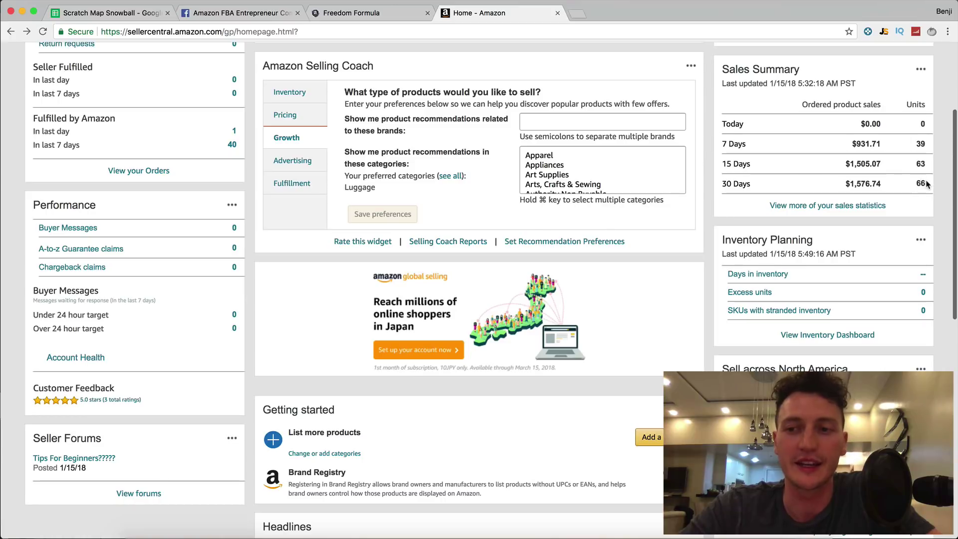
{"action": "left_click_drag", "start_coordinate": [733, 196], "coordinate": [885, 183]}
{"action": "left_click", "coordinate": [726, 182]}
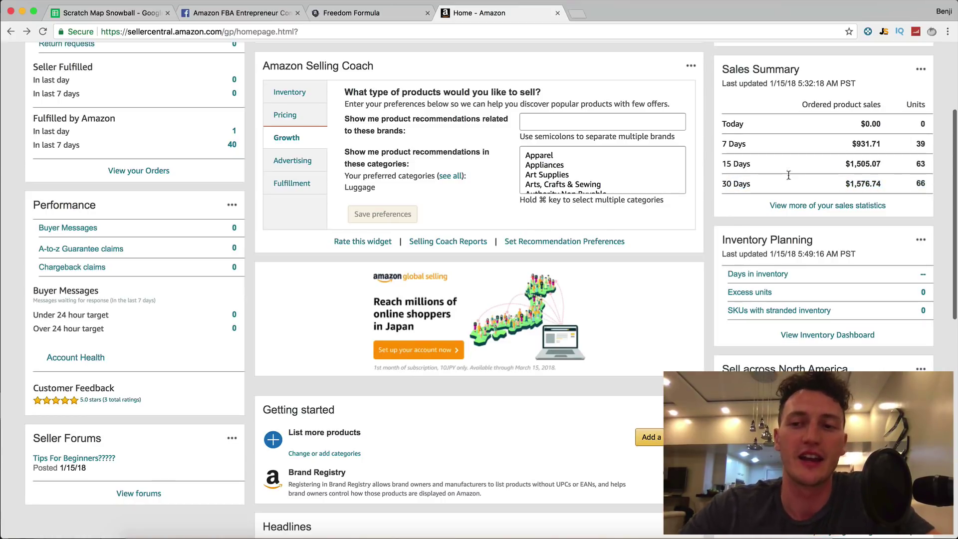
{"action": "double_click", "coordinate": [852, 182]}
{"action": "left_click", "coordinate": [851, 181]}
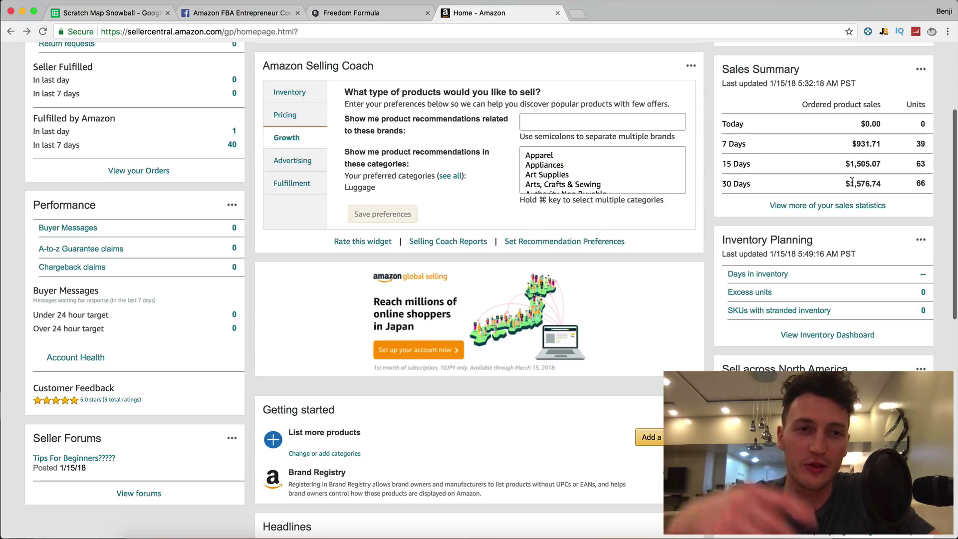
{"action": "left_click", "coordinate": [112, 13]}
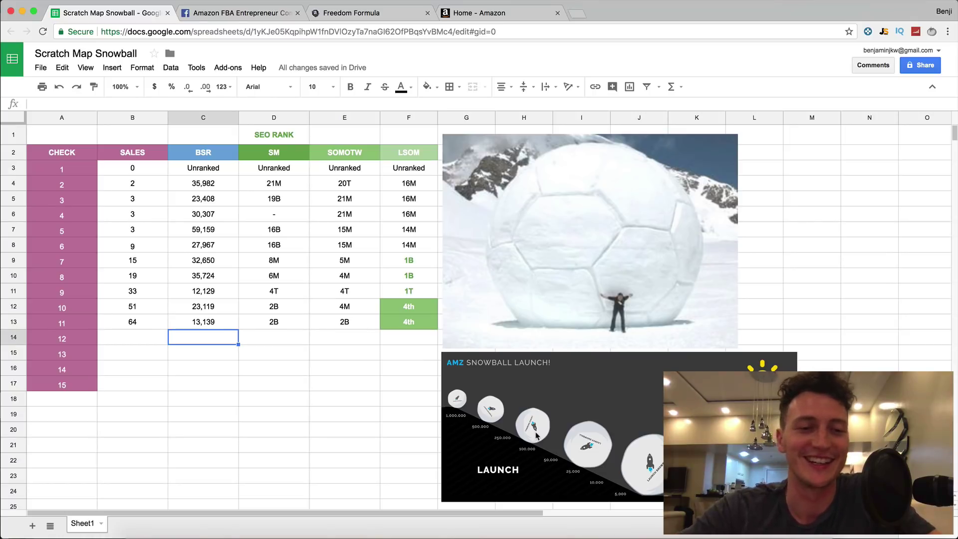
- Inspect the check 11 row: sales of 64 in B13 and BSR 13,139 in C13
{"action": "left_click", "coordinate": [126, 329]}
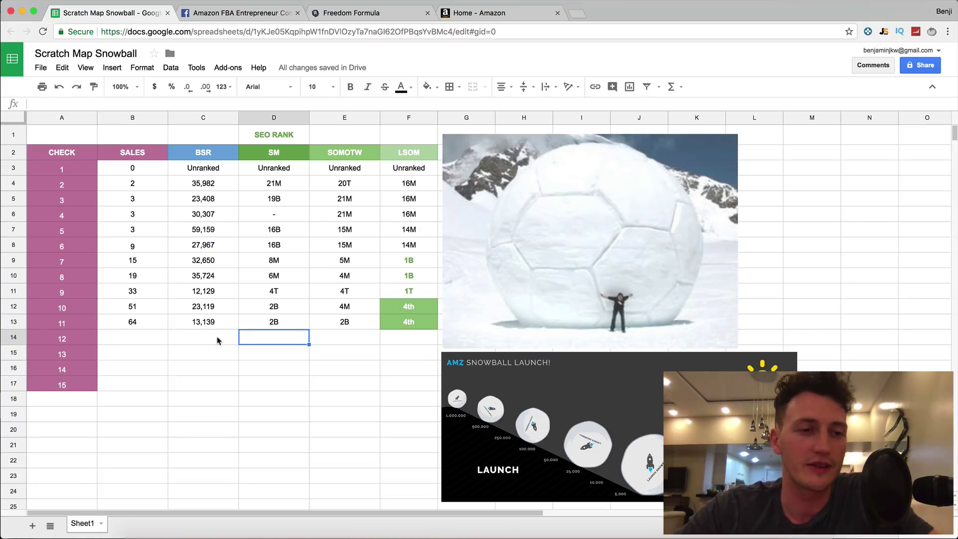
{"action": "left_click_drag", "start_coordinate": [67, 322], "coordinate": [406, 325]}
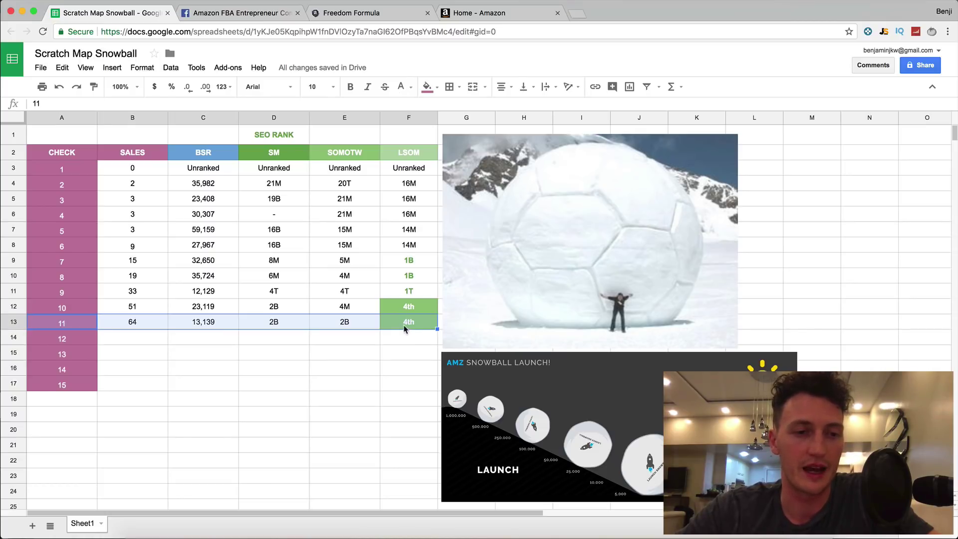
{"action": "left_click", "coordinate": [138, 325]}
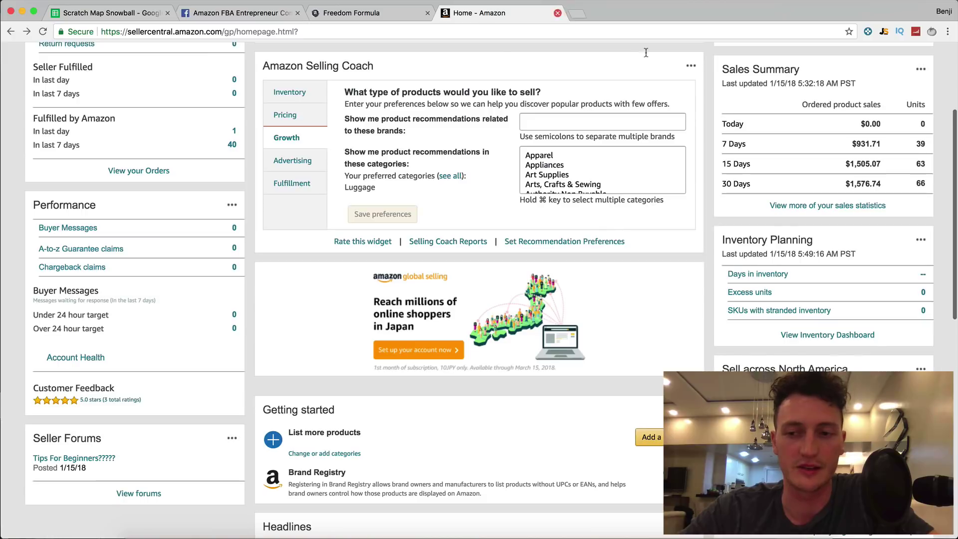
{"action": "left_click", "coordinate": [509, 16]}
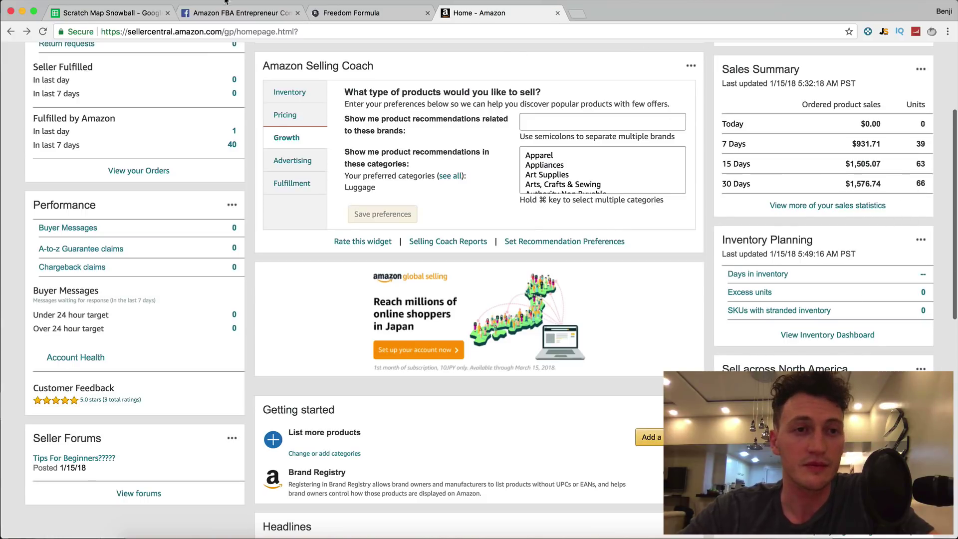
{"action": "left_click", "coordinate": [91, 14]}
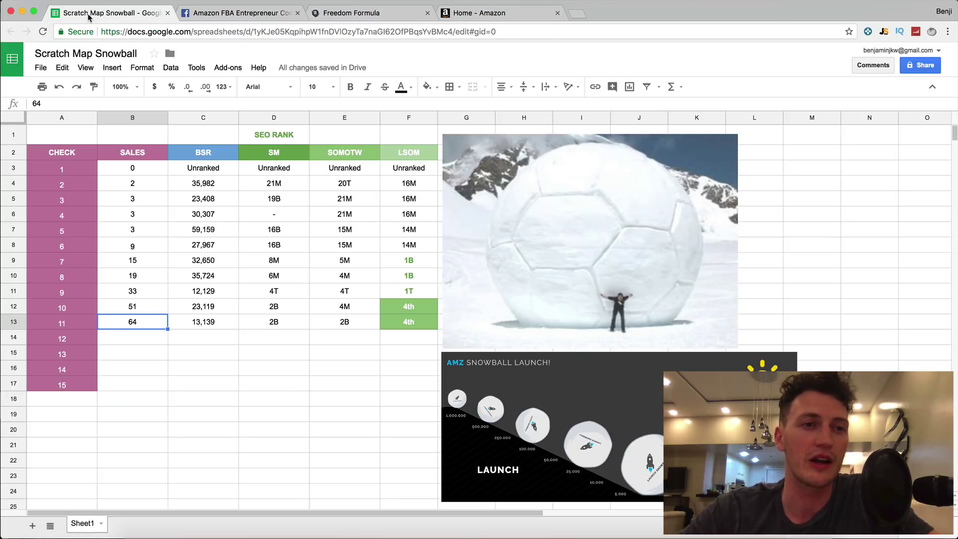
{"action": "left_click", "coordinate": [214, 327]}
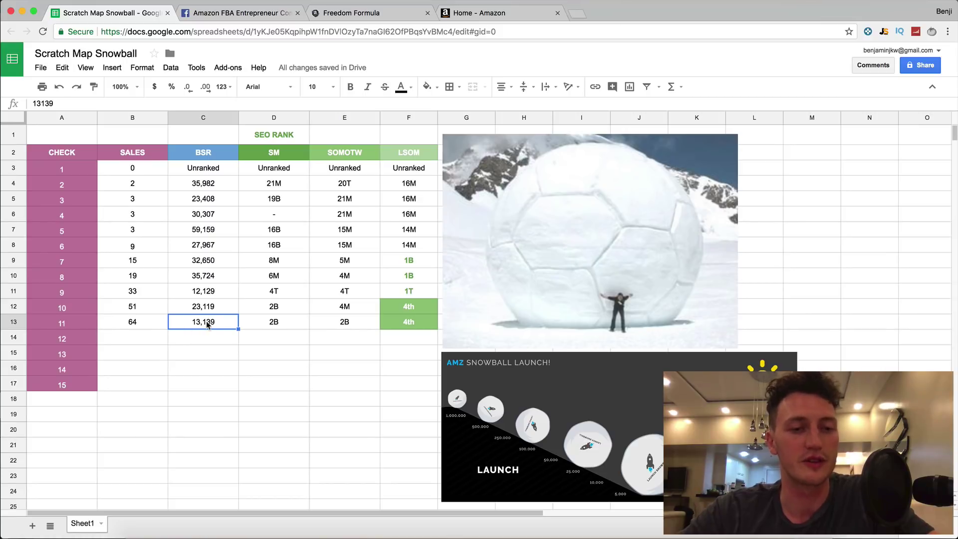
- Enlarge the AMZ Snowball Launch graphic, delete it, undo, then delete it again
{"action": "left_click", "coordinate": [625, 473]}
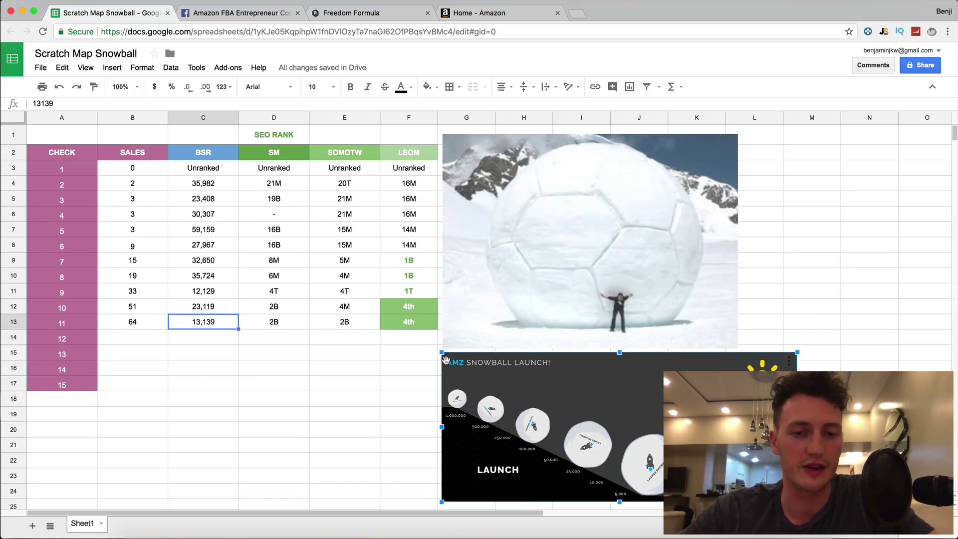
{"action": "left_click_drag", "start_coordinate": [441, 352], "coordinate": [143, 102]}
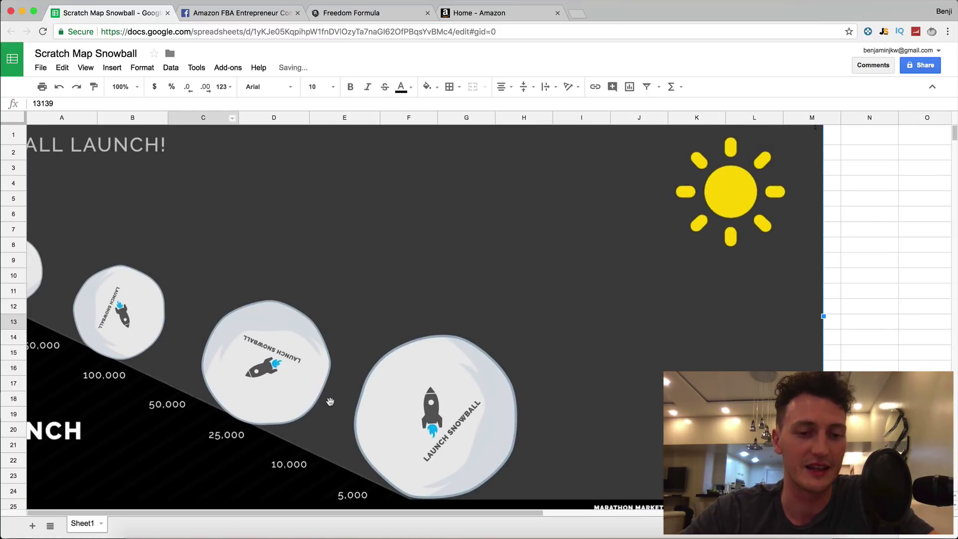
{"action": "key", "text": "Delete"}
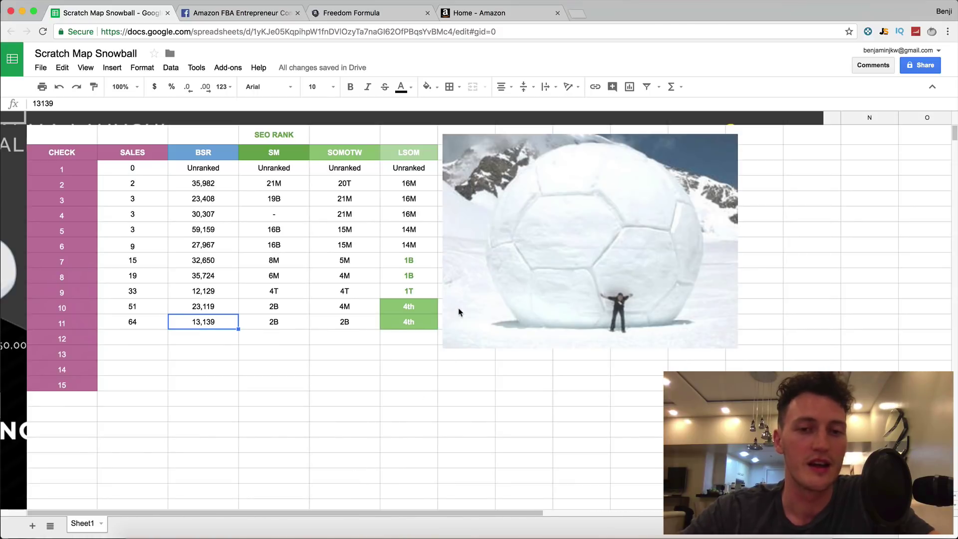
{"action": "left_click", "coordinate": [271, 350]}
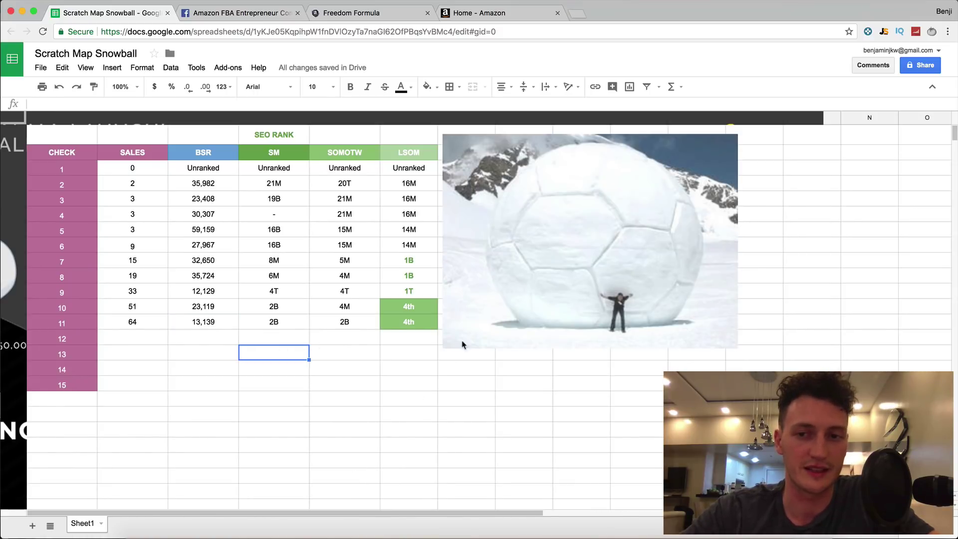
{"action": "key", "text": "super+z"}
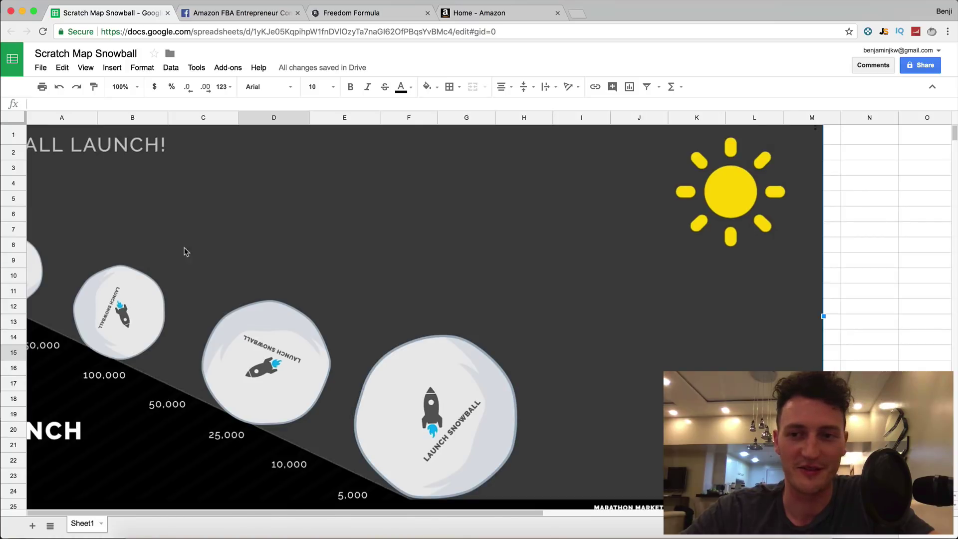
{"action": "key", "text": "Delete"}
{"action": "scroll", "coordinate": [369, 246], "scroll_direction": "down", "scroll_amount": 2}
{"action": "scroll", "coordinate": [368, 245], "scroll_direction": "up", "scroll_amount": 2}
{"action": "scroll", "coordinate": [362, 254], "scroll_direction": "right", "scroll_amount": 1}
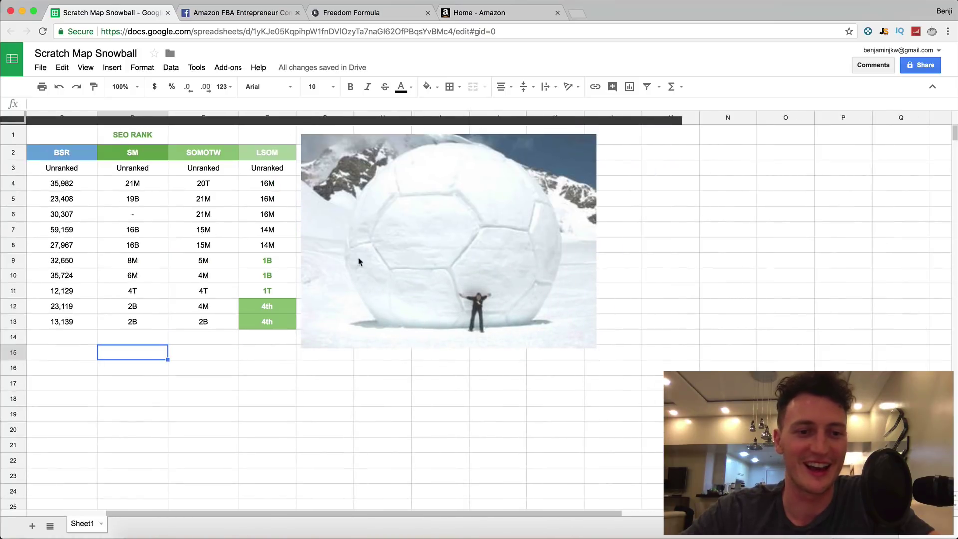
{"action": "scroll", "coordinate": [246, 336], "scroll_direction": "left", "scroll_amount": 2}
{"action": "left_click", "coordinate": [251, 320]}
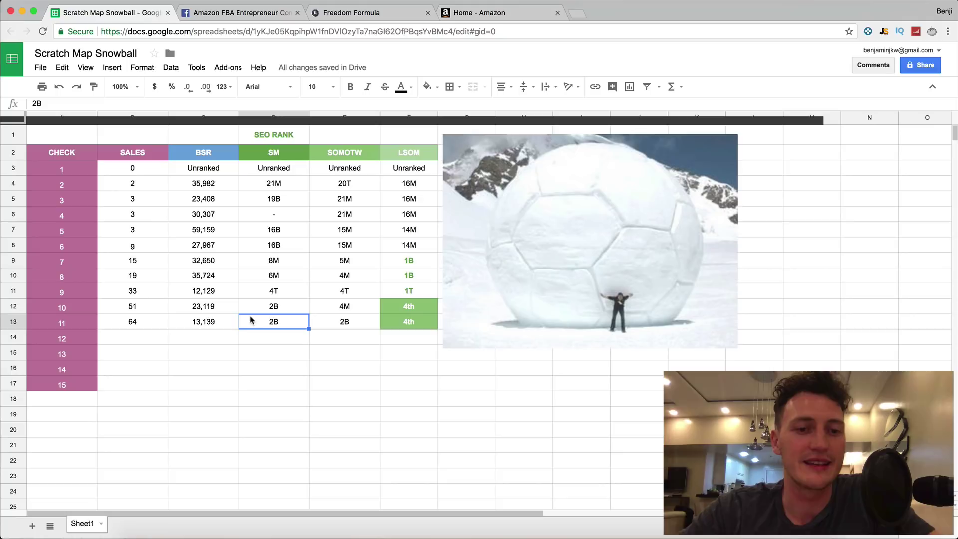
{"action": "left_click_drag", "start_coordinate": [269, 158], "coordinate": [396, 158]}
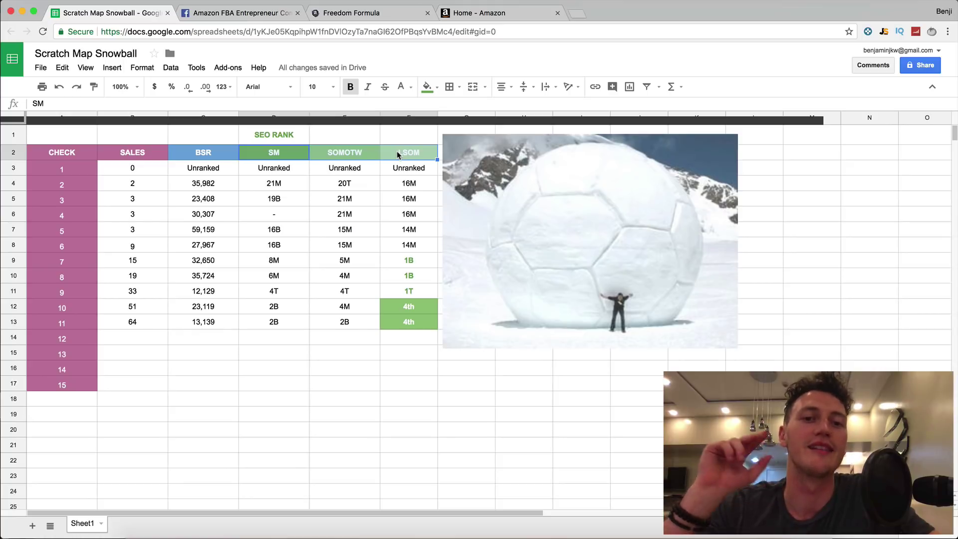
{"action": "left_click", "coordinate": [258, 327]}
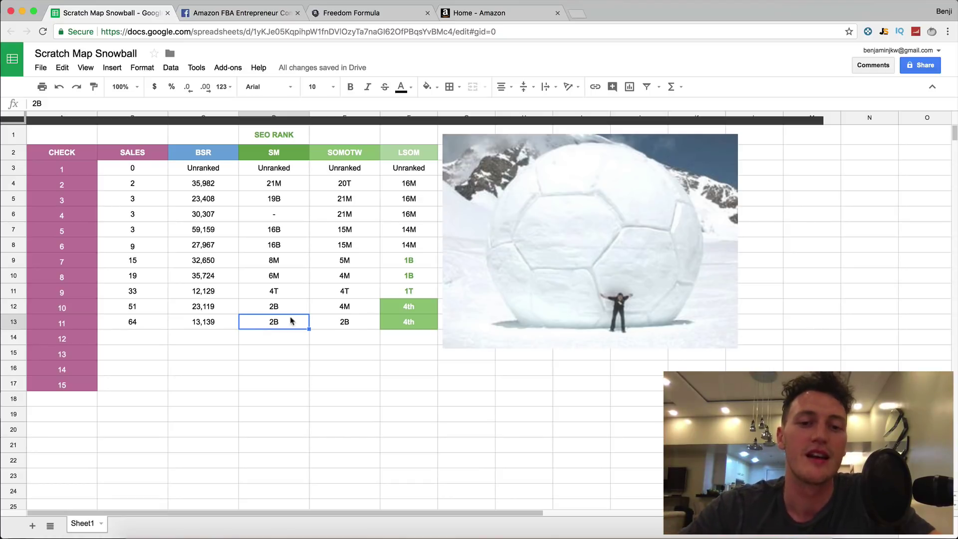
{"action": "left_click", "coordinate": [398, 324]}
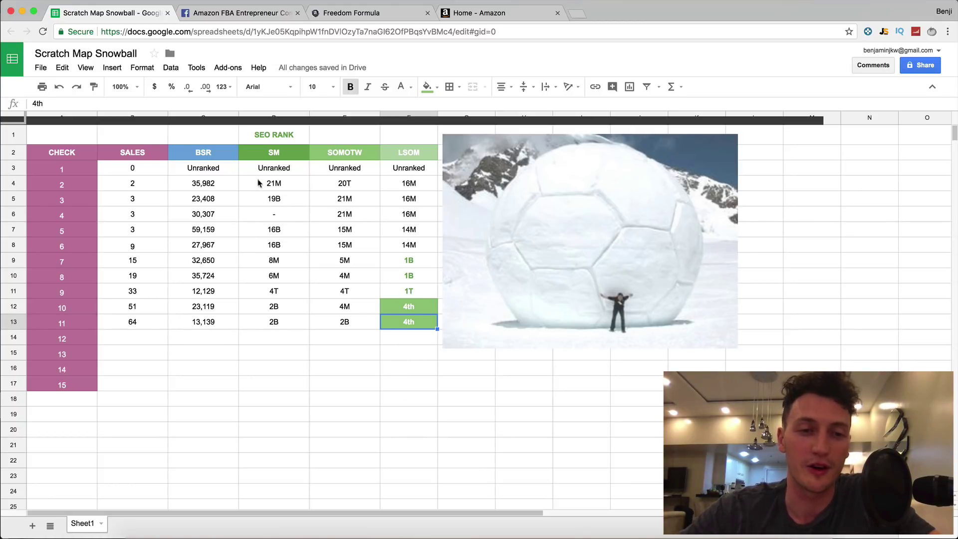
{"action": "left_click_drag", "start_coordinate": [259, 182], "coordinate": [393, 192]}
{"action": "left_click_drag", "start_coordinate": [283, 161], "coordinate": [434, 168]}
{"action": "left_click_drag", "start_coordinate": [278, 318], "coordinate": [408, 332]}
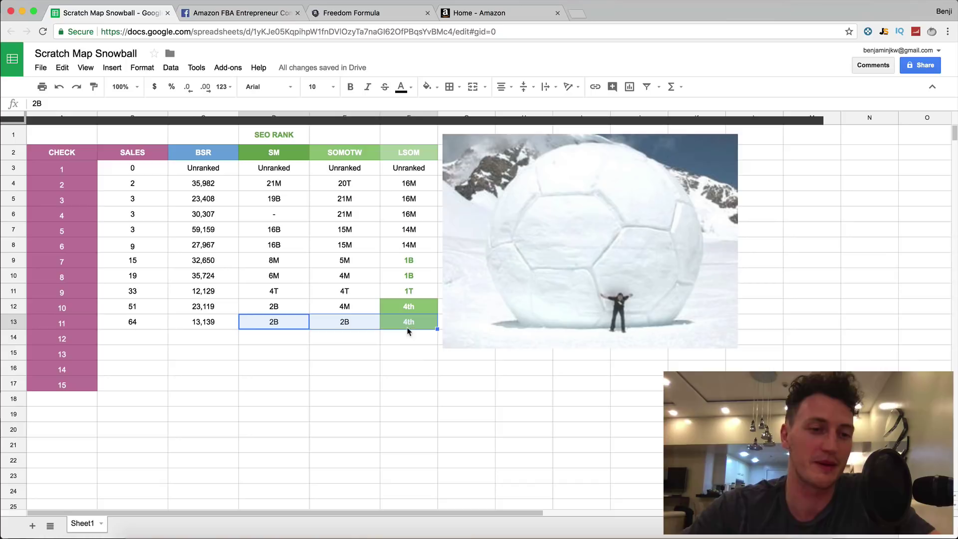
{"action": "left_click", "coordinate": [145, 329]}
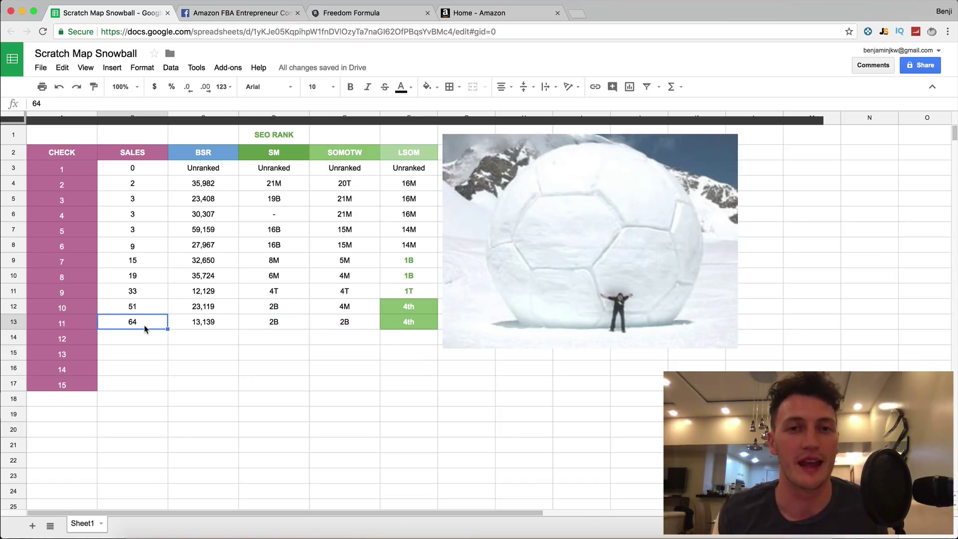
- Open Manage Inventory and highlight the scratch map's 27,951 sales rank
{"action": "left_click", "coordinate": [465, 15]}
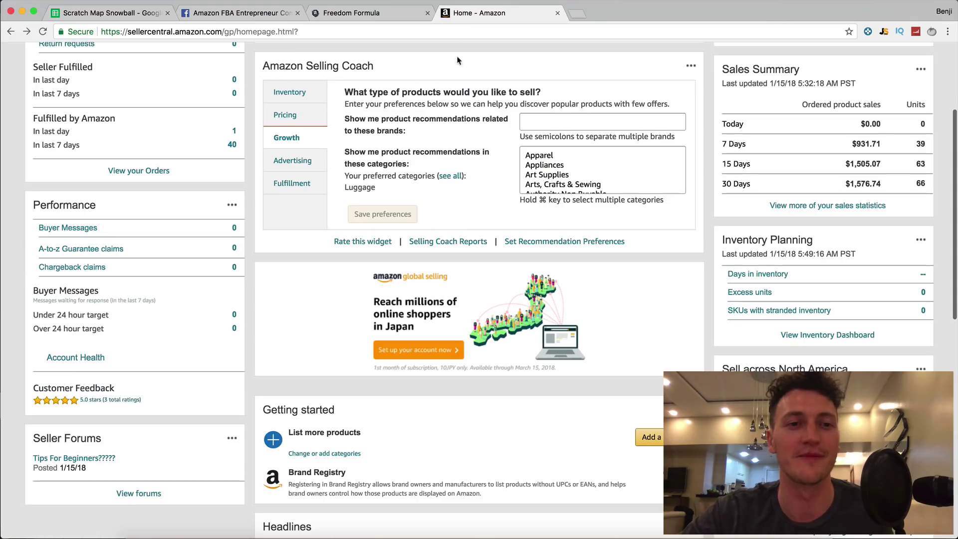
{"action": "scroll", "coordinate": [344, 153], "scroll_direction": "up", "scroll_amount": 5}
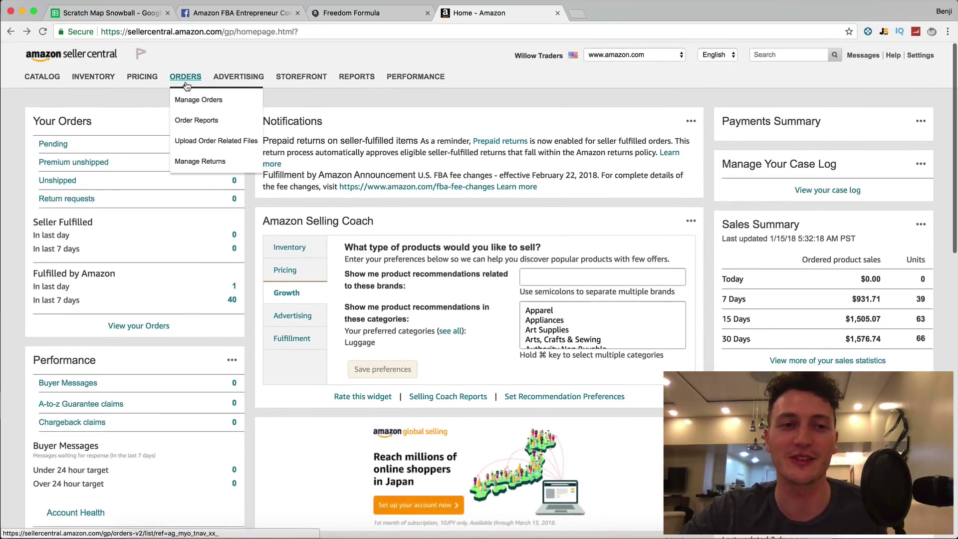
{"action": "mouse_move", "coordinate": [242, 87]}
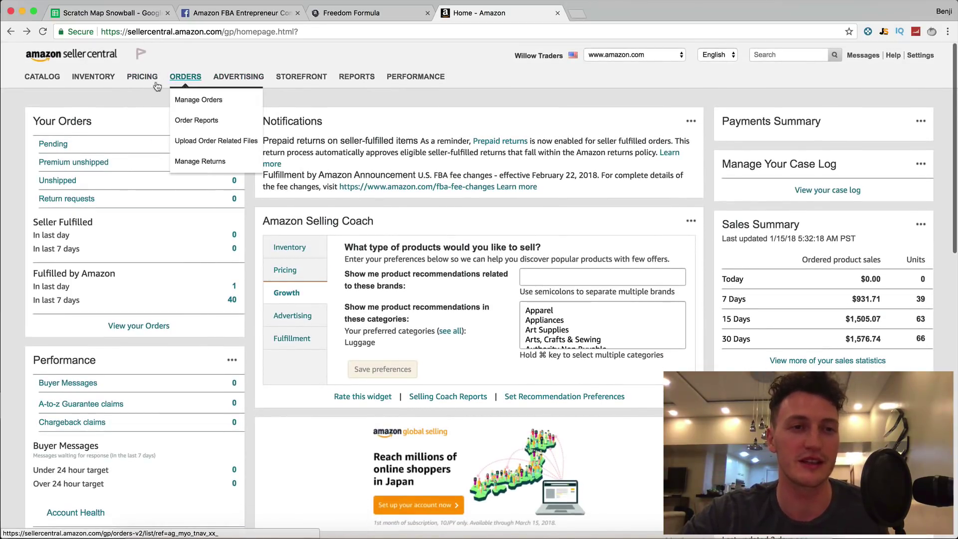
{"action": "mouse_move", "coordinate": [93, 79]}
{"action": "left_click", "coordinate": [109, 100]}
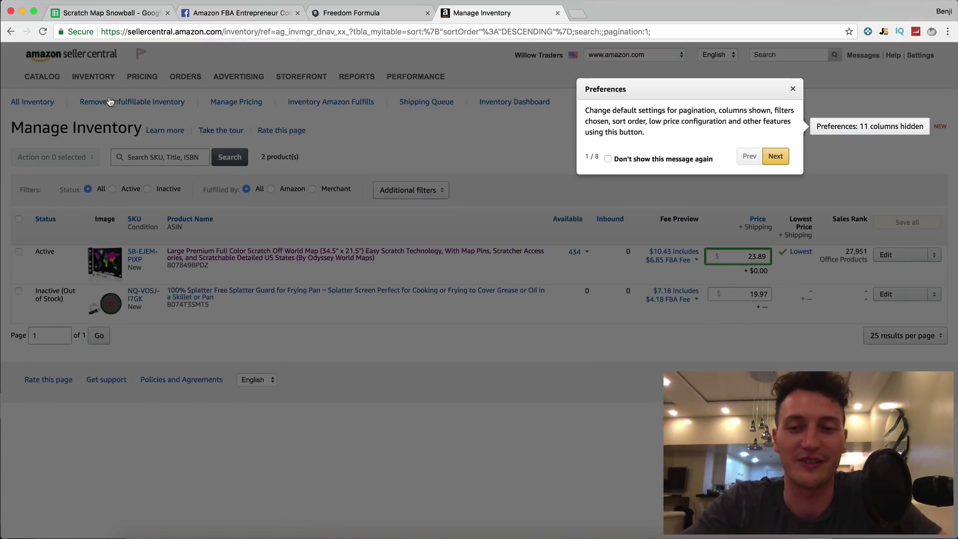
{"action": "left_click", "coordinate": [793, 89]}
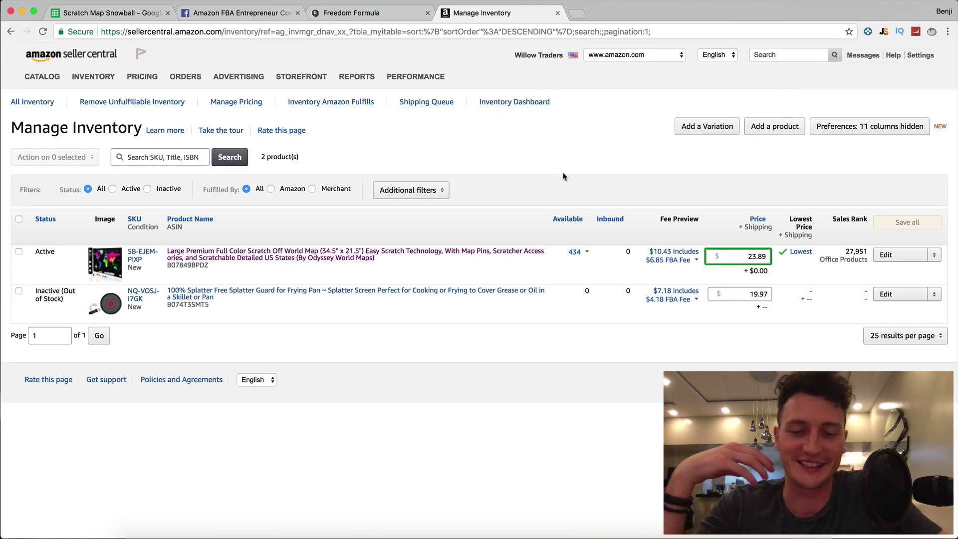
{"action": "left_click_drag", "start_coordinate": [844, 252], "coordinate": [862, 251]}
{"action": "left_click", "coordinate": [862, 251]}
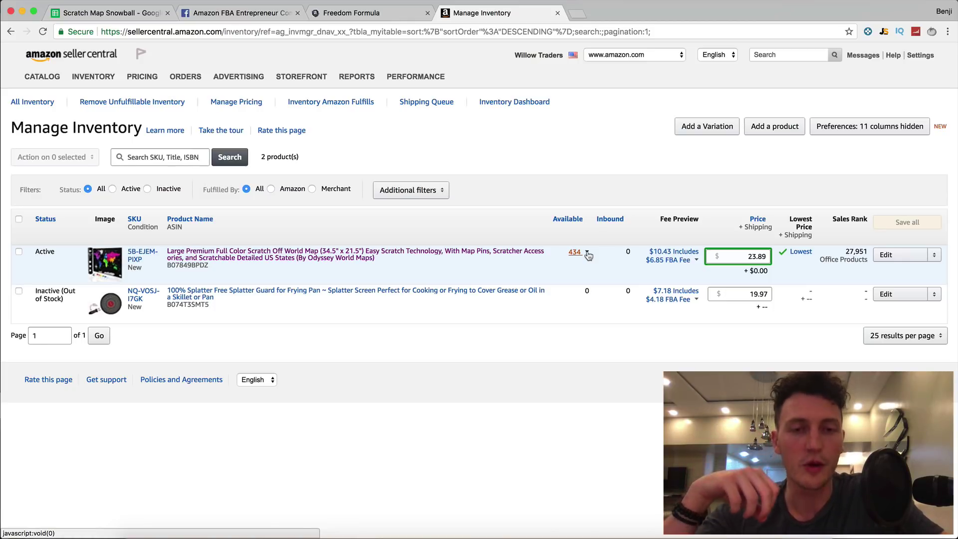
- Stretch the AMZ Snowball Launch graphic over most of the sheet, then go back to Manage Inventory
{"action": "left_click", "coordinate": [136, 13]}
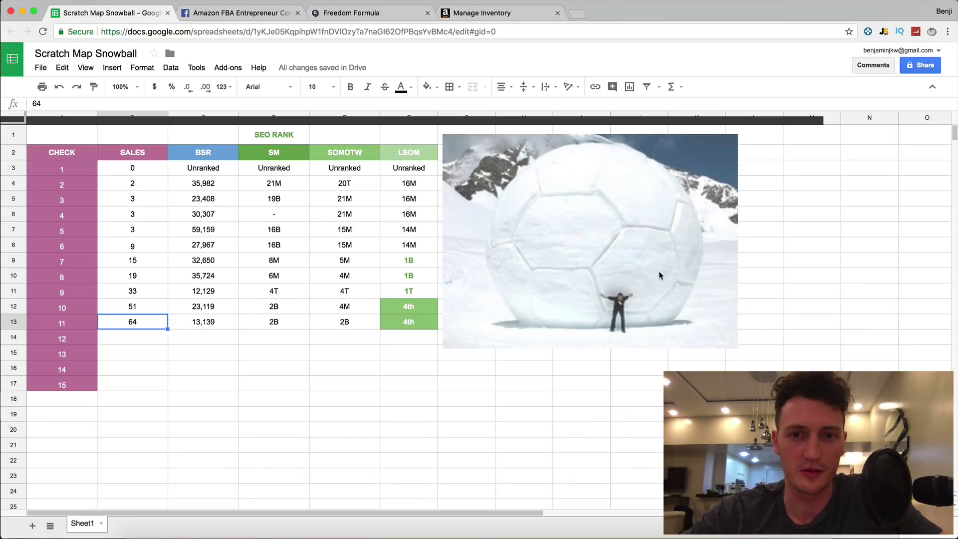
{"action": "left_click", "coordinate": [444, 365]}
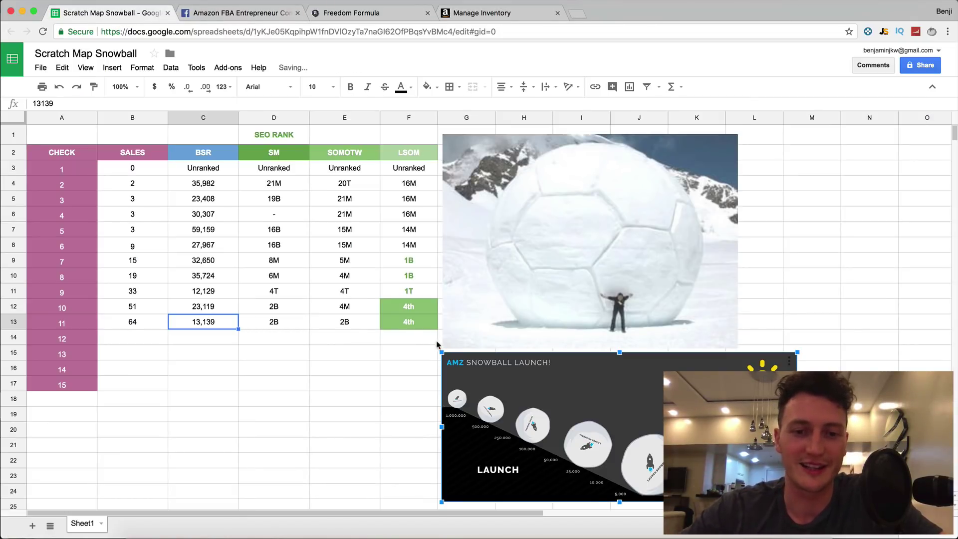
{"action": "left_click_drag", "start_coordinate": [441, 350], "coordinate": [62, 191]}
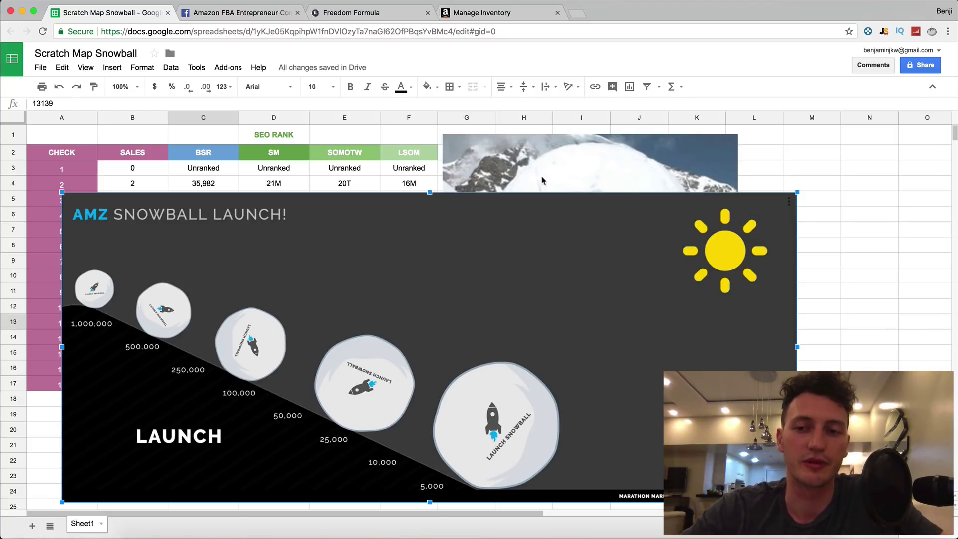
{"action": "left_click", "coordinate": [751, 181]}
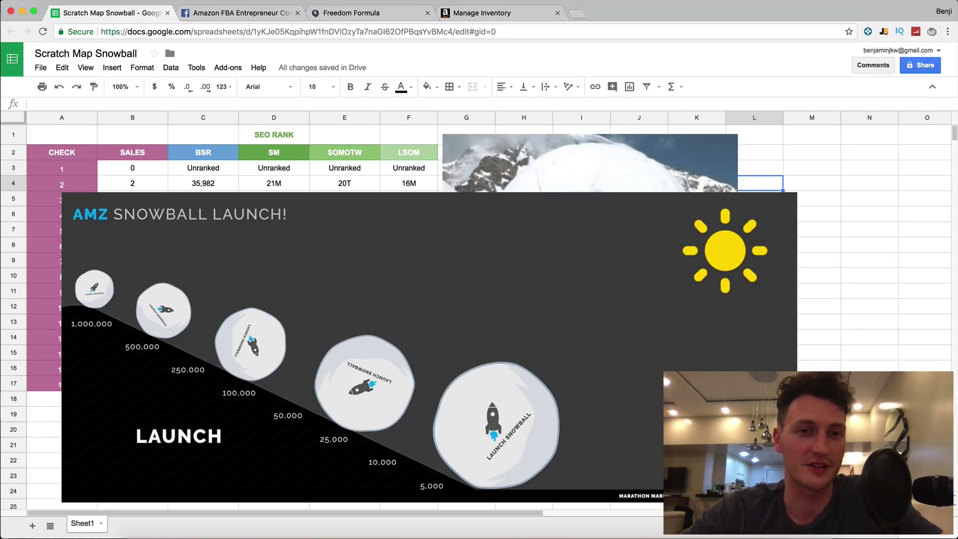
{"action": "left_click", "coordinate": [461, 9]}
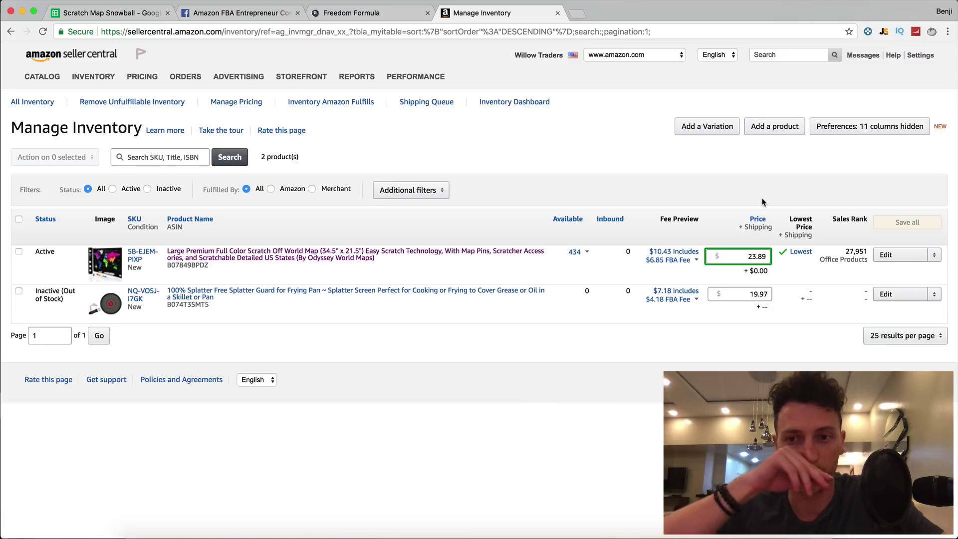
- Show the scratch map's $23.89 sale price in the first inventory row
{"action": "left_click", "coordinate": [758, 258]}
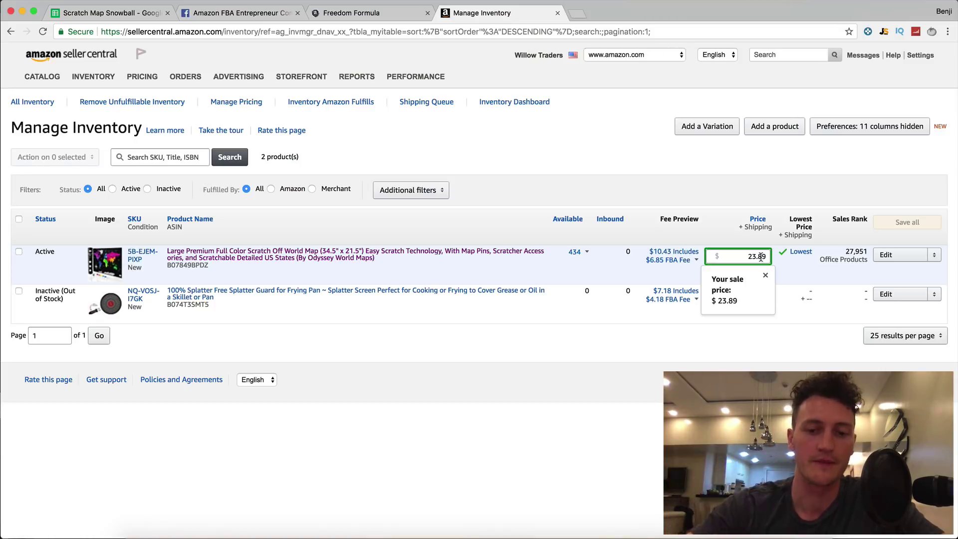
- Read the additional costs note along row 3 of the Amazon order calculator
{"action": "left_click", "coordinate": [534, 530]}
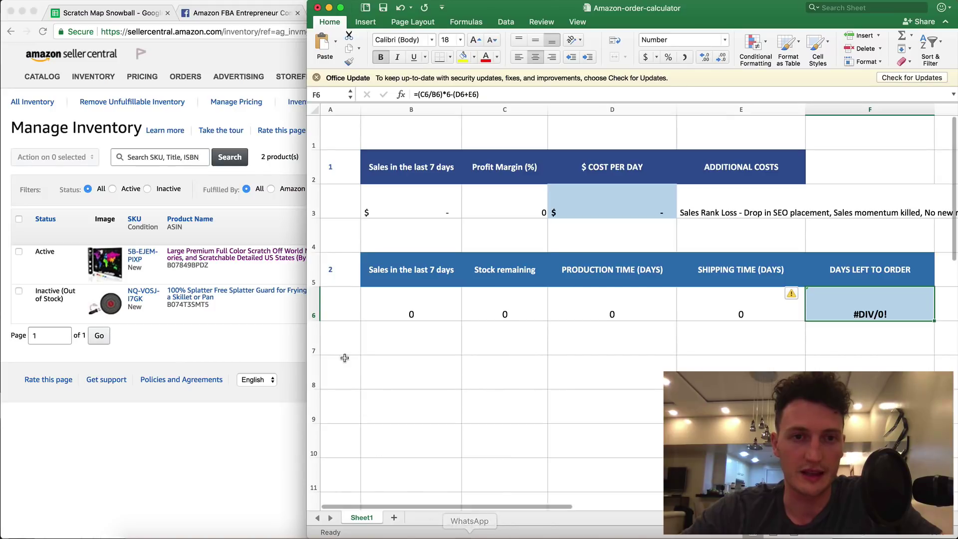
{"action": "left_click", "coordinate": [504, 305]}
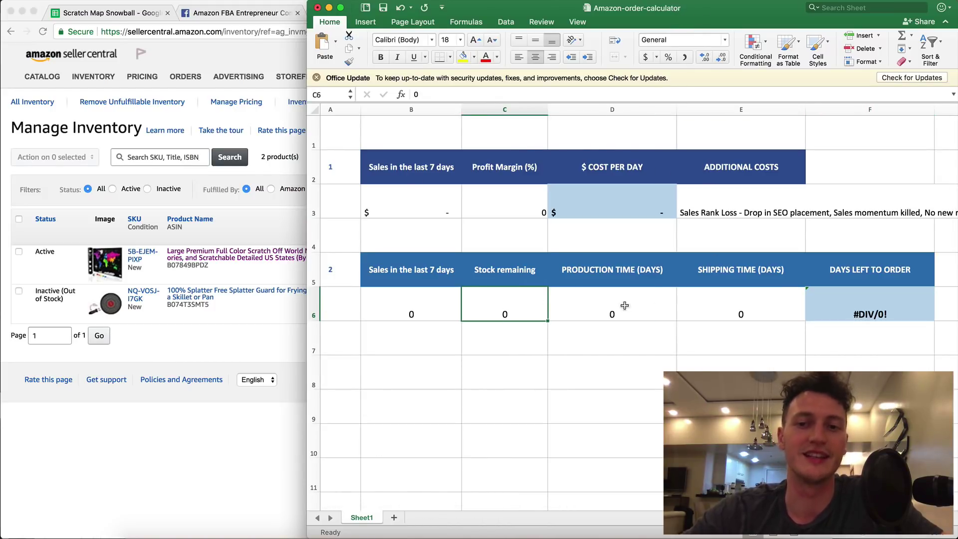
{"action": "scroll", "coordinate": [581, 291], "scroll_direction": "left", "scroll_amount": 2}
{"action": "scroll", "coordinate": [582, 290], "scroll_direction": "right", "scroll_amount": 5}
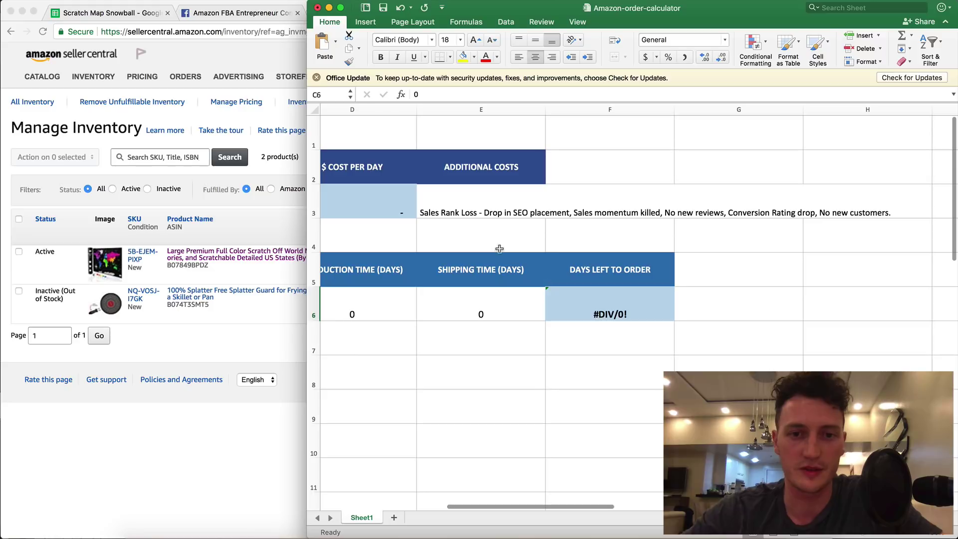
{"action": "left_click", "coordinate": [459, 214]}
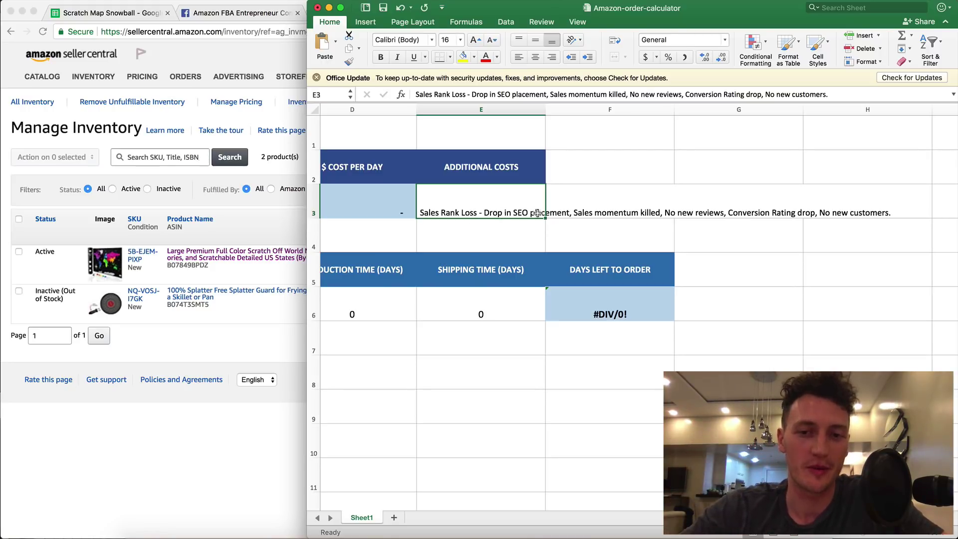
{"action": "left_click", "coordinate": [614, 211]}
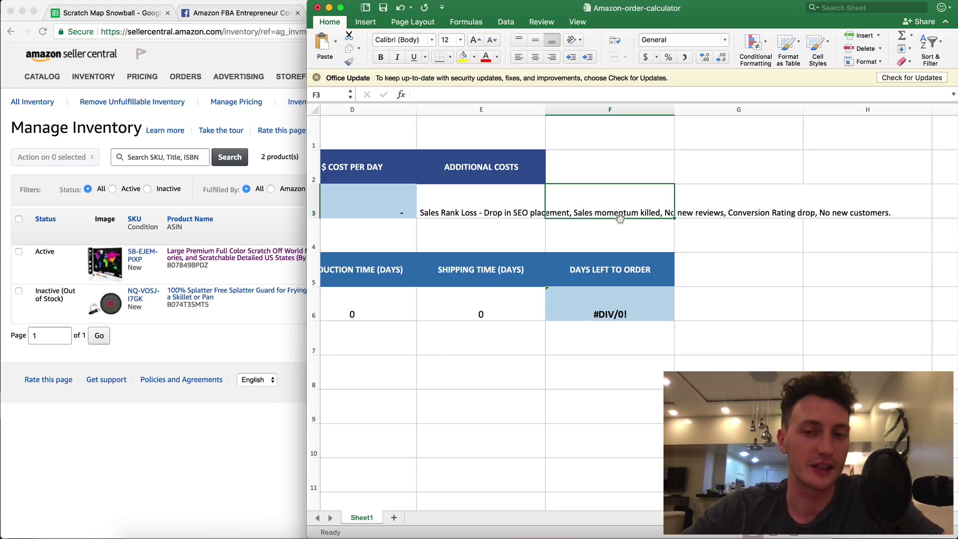
{"action": "left_click", "coordinate": [696, 214]}
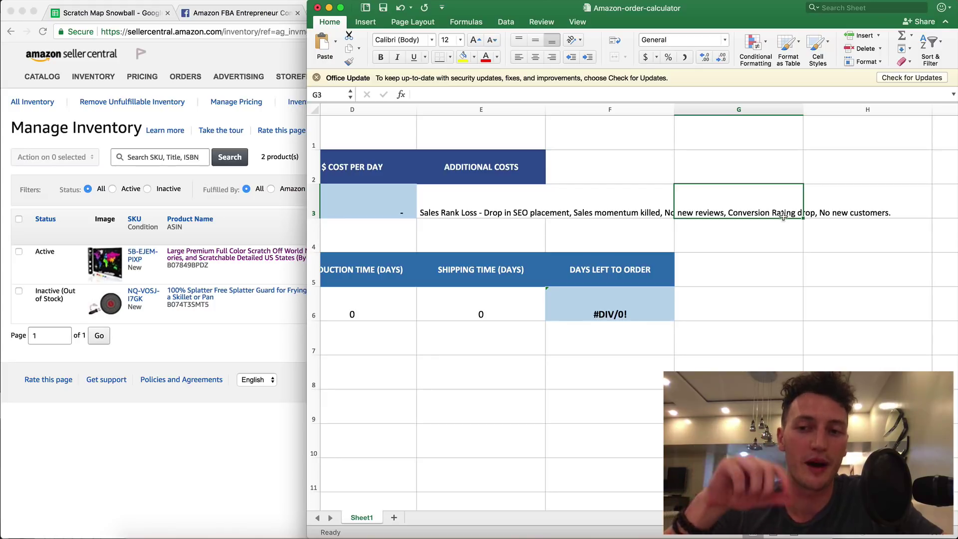
{"action": "left_click", "coordinate": [835, 214]}
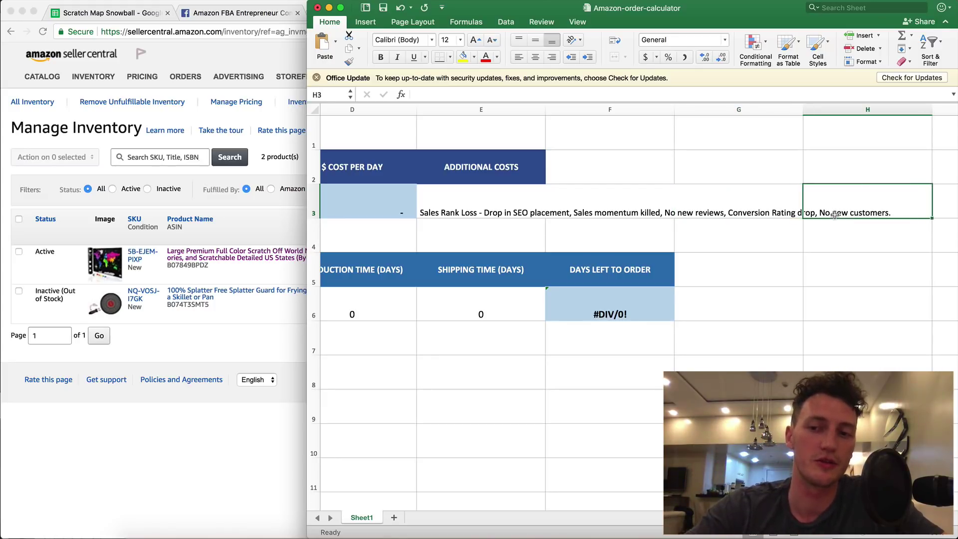
{"action": "scroll", "coordinate": [834, 215], "scroll_direction": "left", "scroll_amount": 10}
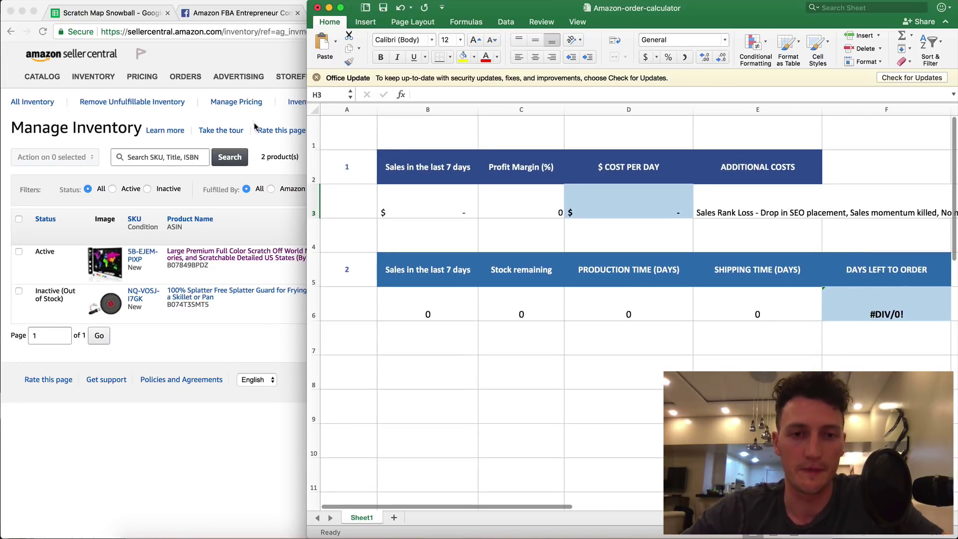
- Check the first and second section numbers in A2 and A5, then return to Seller Central
{"action": "left_click", "coordinate": [348, 159]}
{"action": "left_click", "coordinate": [352, 263]}
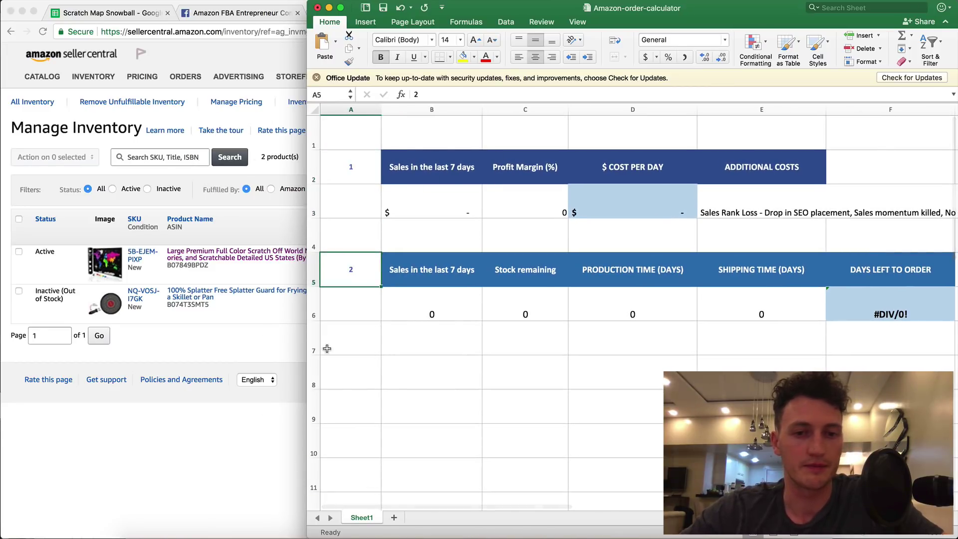
{"action": "left_click", "coordinate": [246, 442]}
{"action": "mouse_move", "coordinate": [185, 77]}
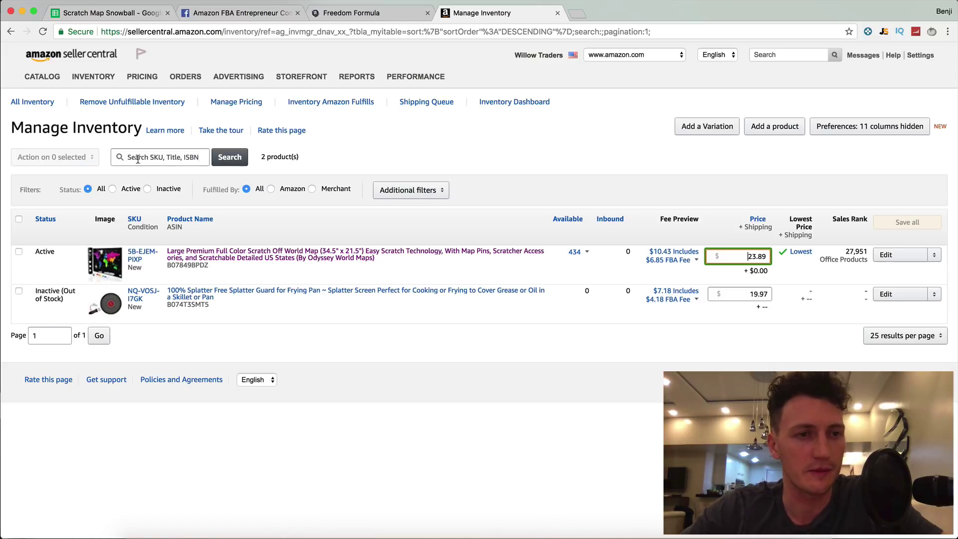
- Open the Seller Central home page in a narrowed left half and scroll to Sales Summary
{"action": "left_click", "coordinate": [80, 59]}
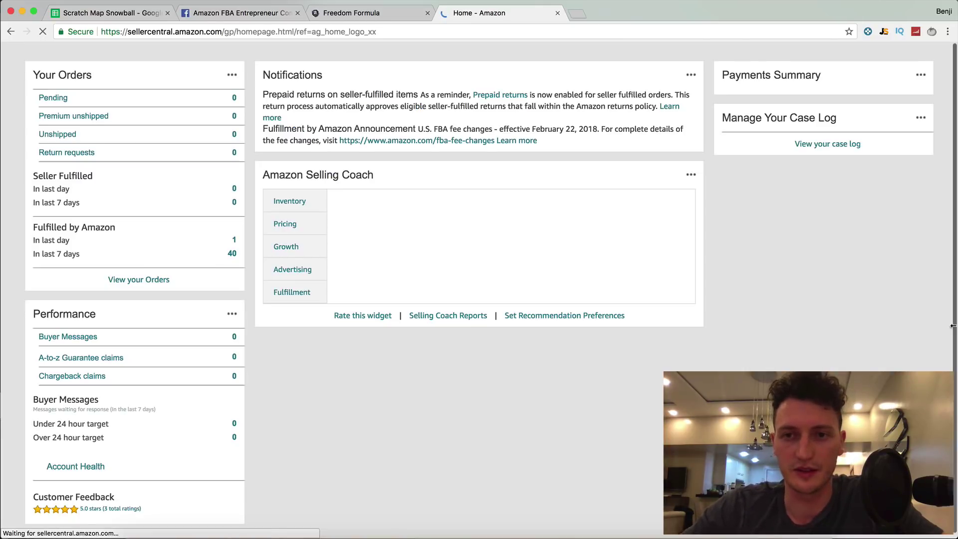
{"action": "scroll", "coordinate": [843, 309], "scroll_direction": "down", "scroll_amount": 5}
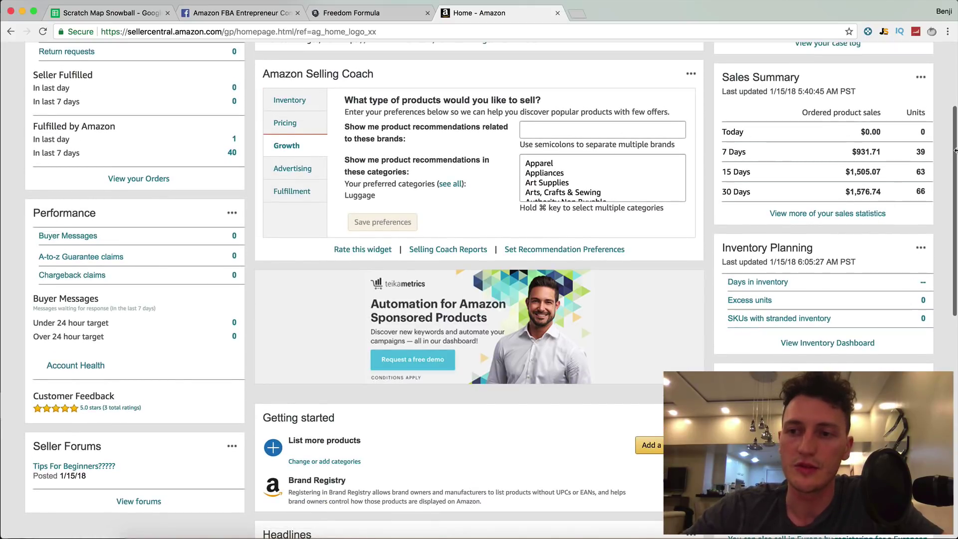
{"action": "key", "text": "ctrl+alt+Left"}
{"action": "left_click_drag", "start_coordinate": [389, 136], "coordinate": [318, 138]}
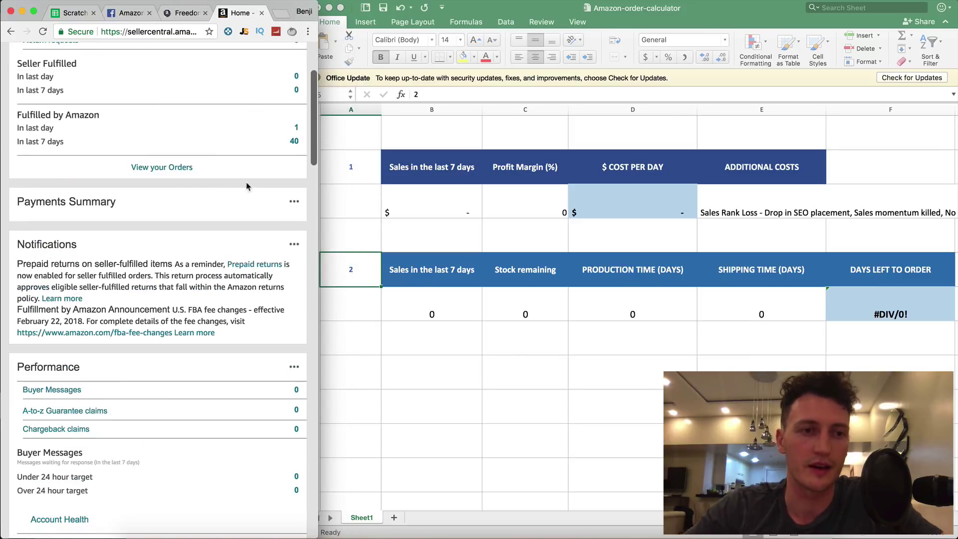
{"action": "scroll", "coordinate": [226, 204], "scroll_direction": "down", "scroll_amount": 12}
{"action": "scroll", "coordinate": [226, 204], "scroll_direction": "down", "scroll_amount": 5}
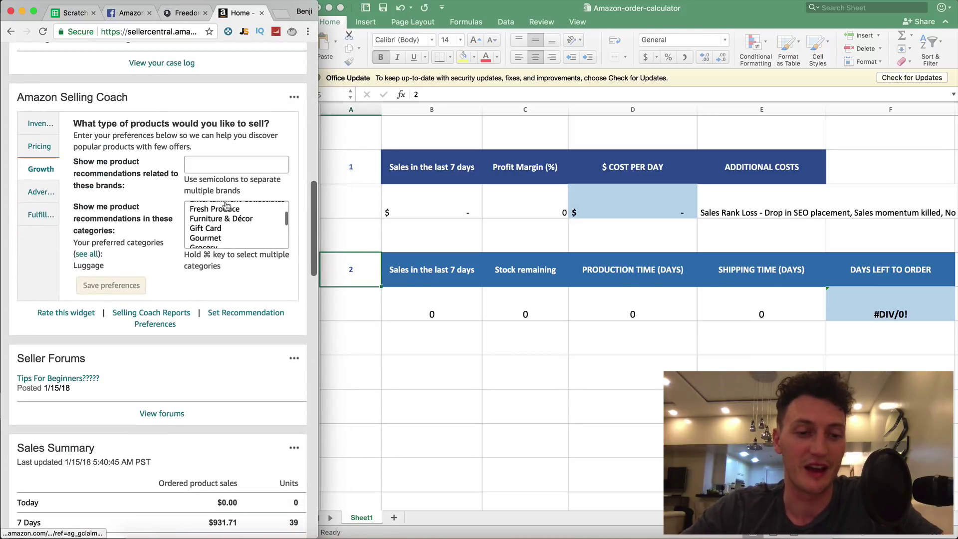
{"action": "scroll", "coordinate": [263, 513], "scroll_direction": "down", "scroll_amount": 6}
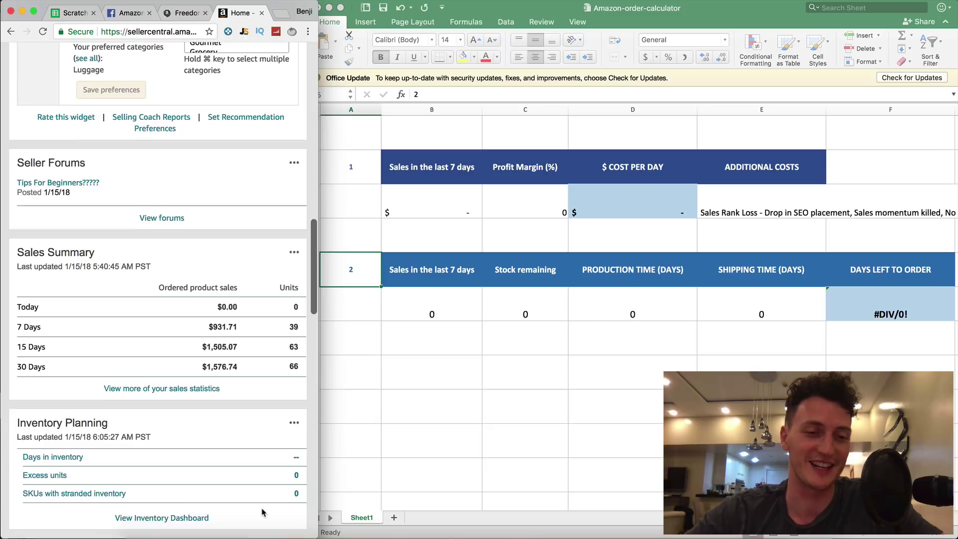
{"action": "scroll", "coordinate": [263, 512], "scroll_direction": "down", "scroll_amount": 3}
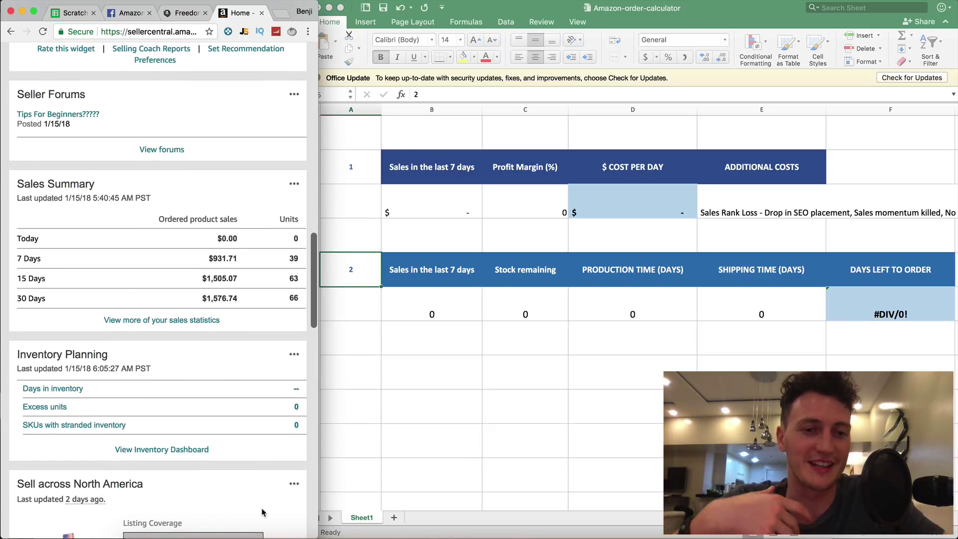
- Enter $931 as last 7 days' sales in B3 and a 40% profit margin in C3
{"action": "left_click", "coordinate": [442, 216]}
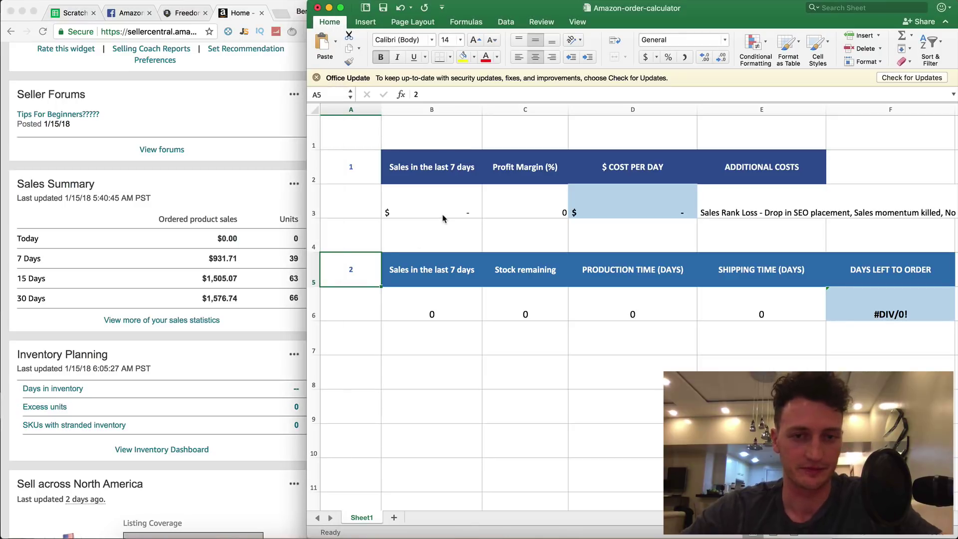
{"action": "left_click", "coordinate": [443, 203]}
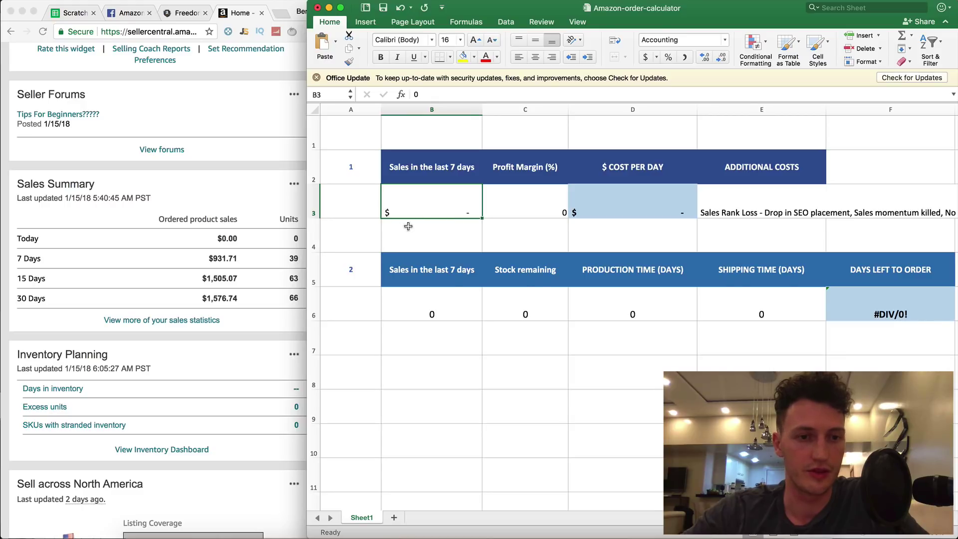
{"action": "type", "text": "931"}
{"action": "key", "text": "Return"}
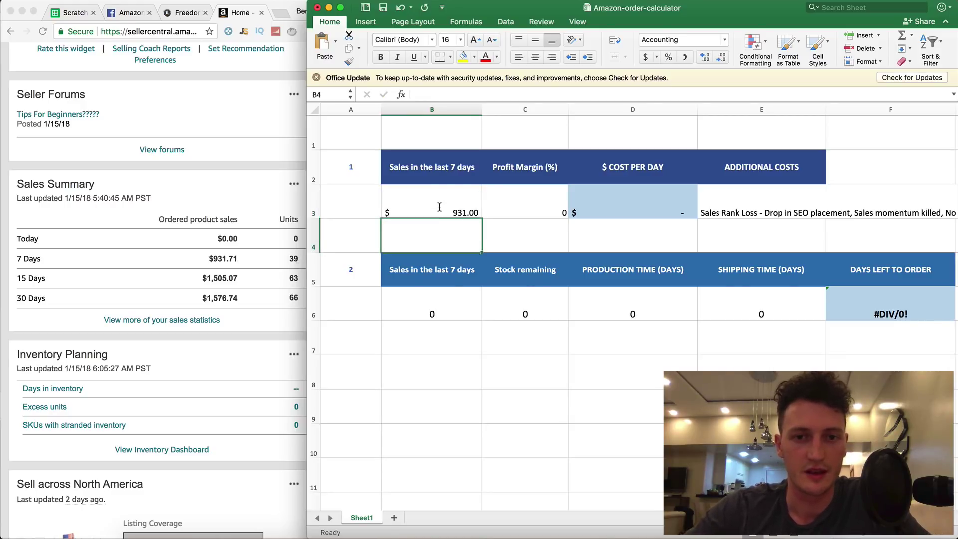
{"action": "left_click", "coordinate": [516, 205]}
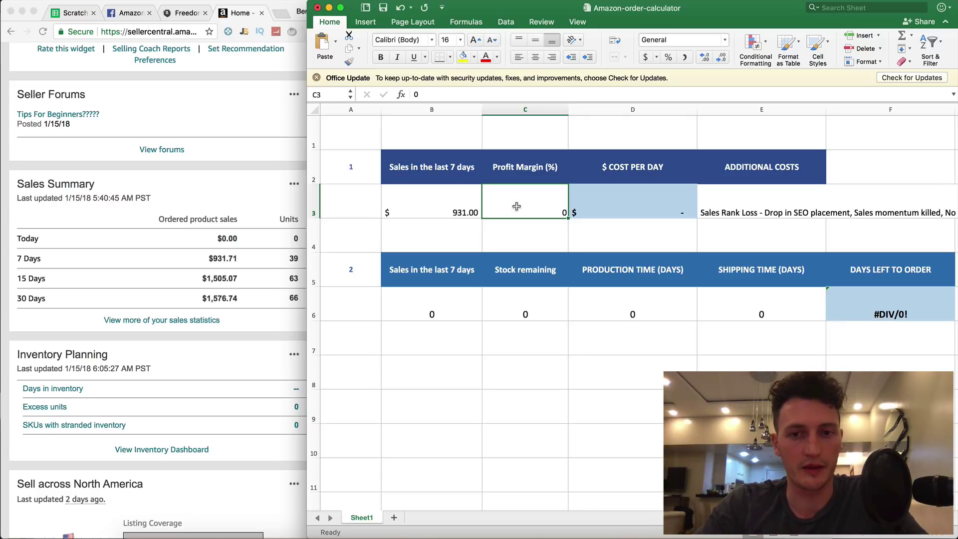
{"action": "type", "text": "4"}
{"action": "key", "text": "Return"}
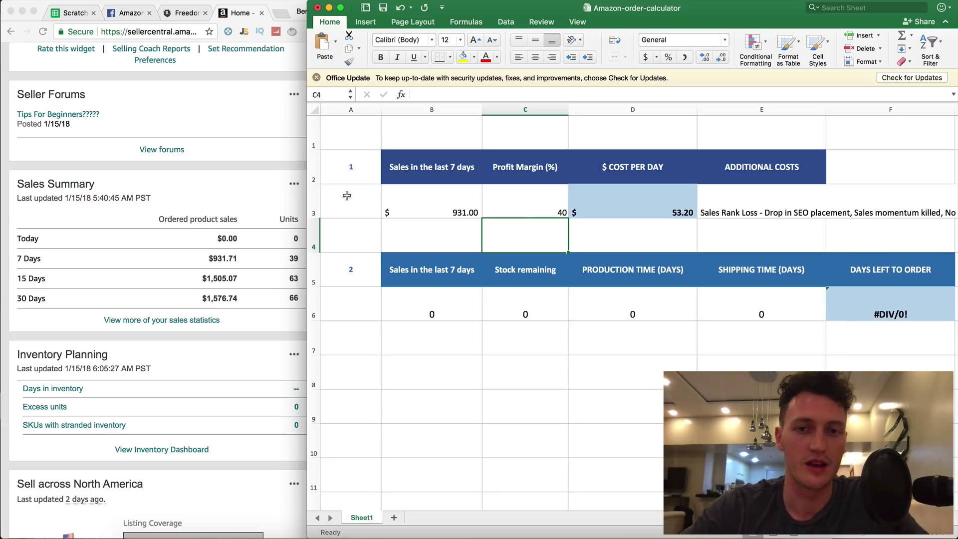
- Review how the cost per day formula =(B3*C3)/700 uses the sales and margin
{"action": "left_click", "coordinate": [595, 235]}
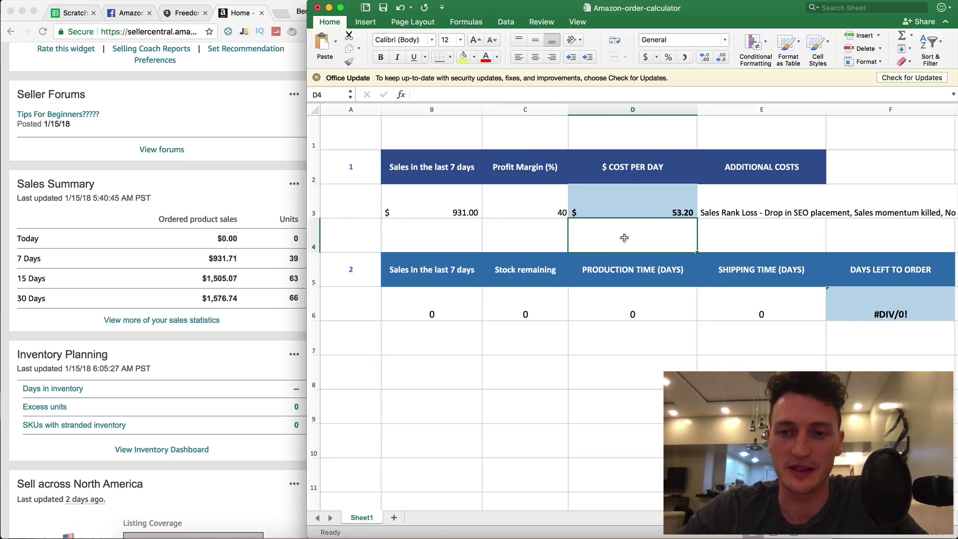
{"action": "left_click", "coordinate": [609, 205]}
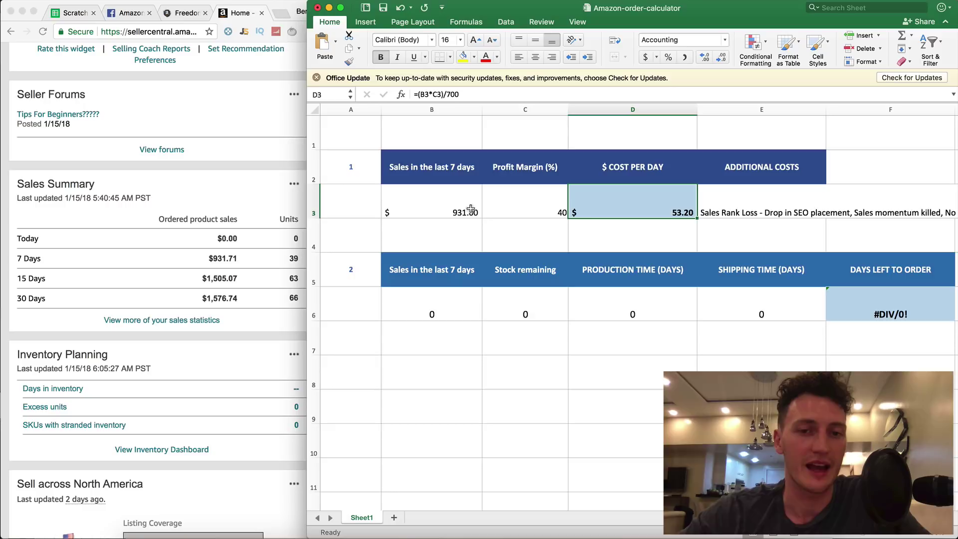
{"action": "left_click", "coordinate": [419, 193]}
{"action": "left_click", "coordinate": [530, 202]}
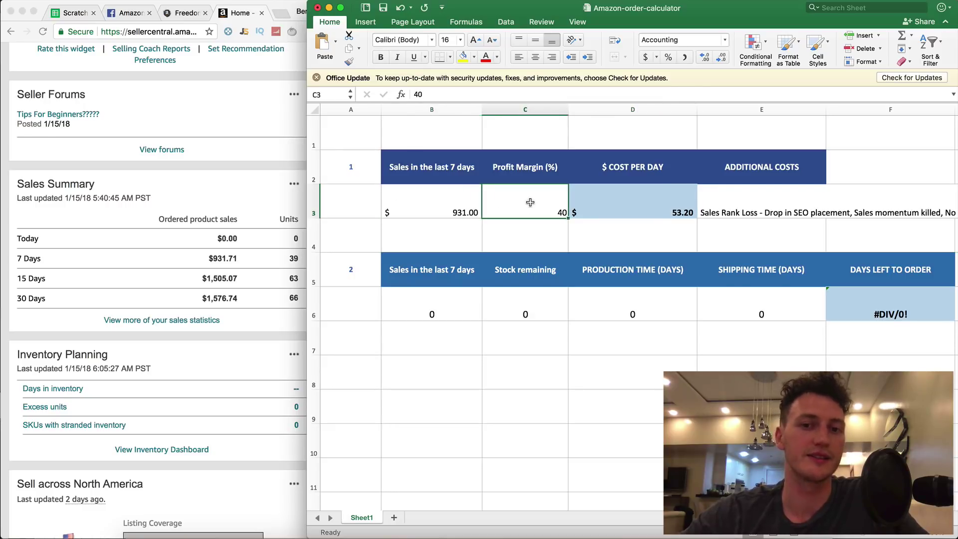
{"action": "left_click", "coordinate": [683, 208]}
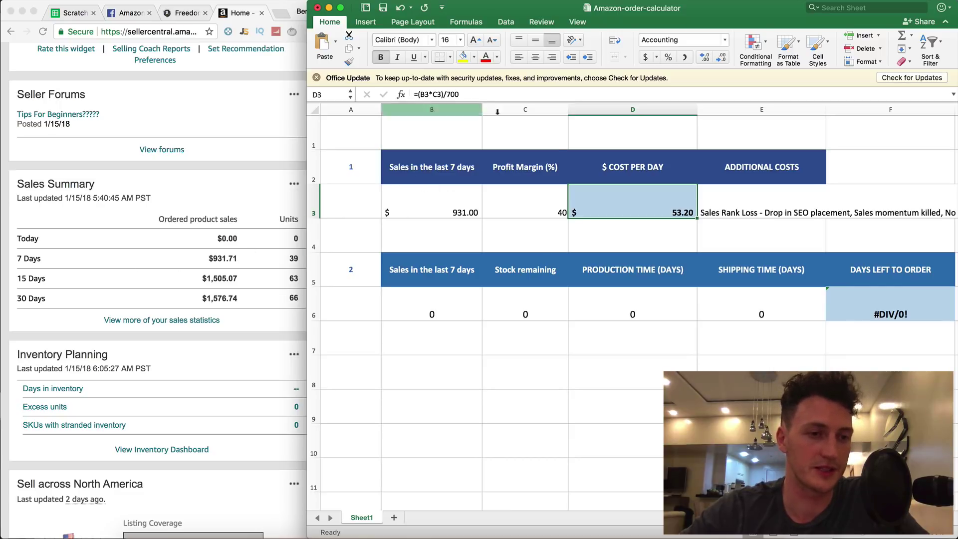
- Try 2500 as the 7-day sales in B3 and check the recalculated cost per day
{"action": "left_click", "coordinate": [463, 194]}
{"action": "type", "text": "2500"}
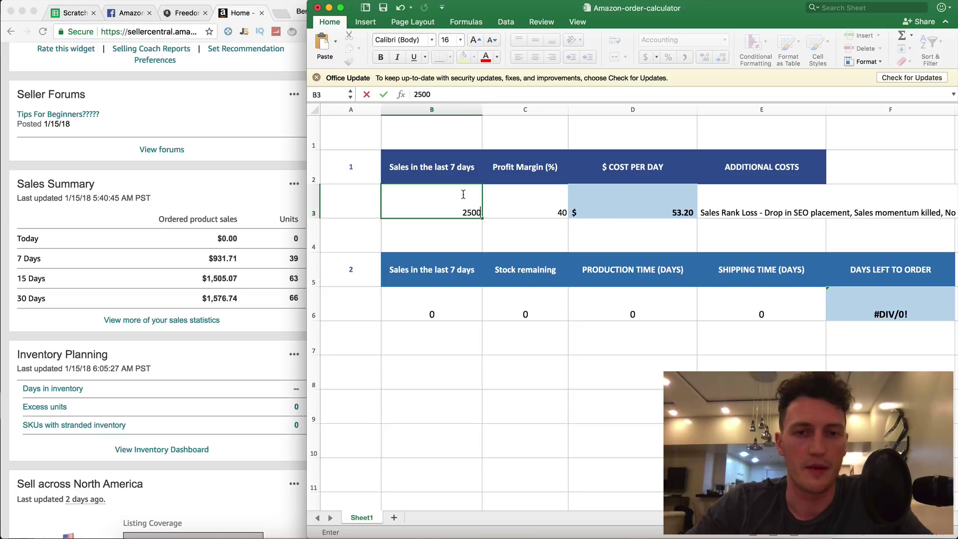
{"action": "key", "text": "Return"}
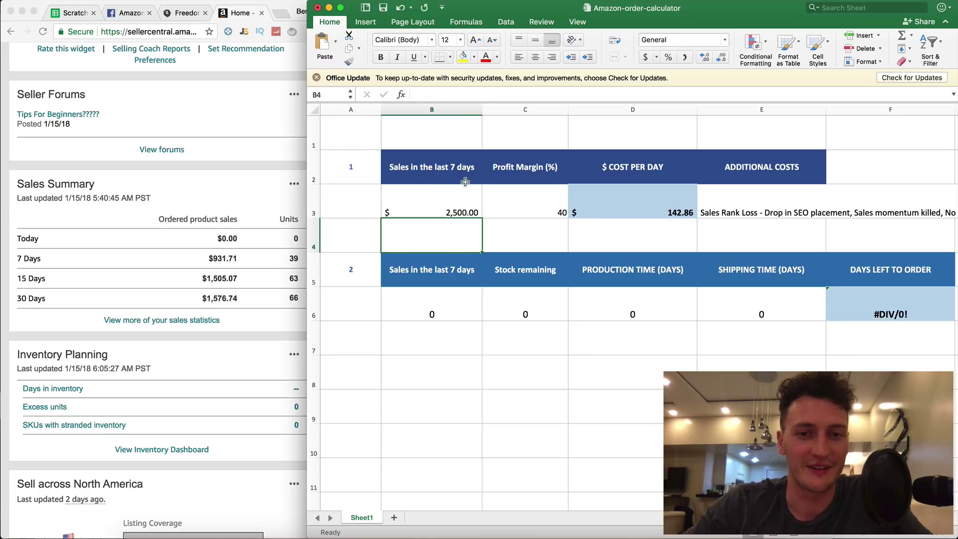
{"action": "left_click", "coordinate": [687, 212]}
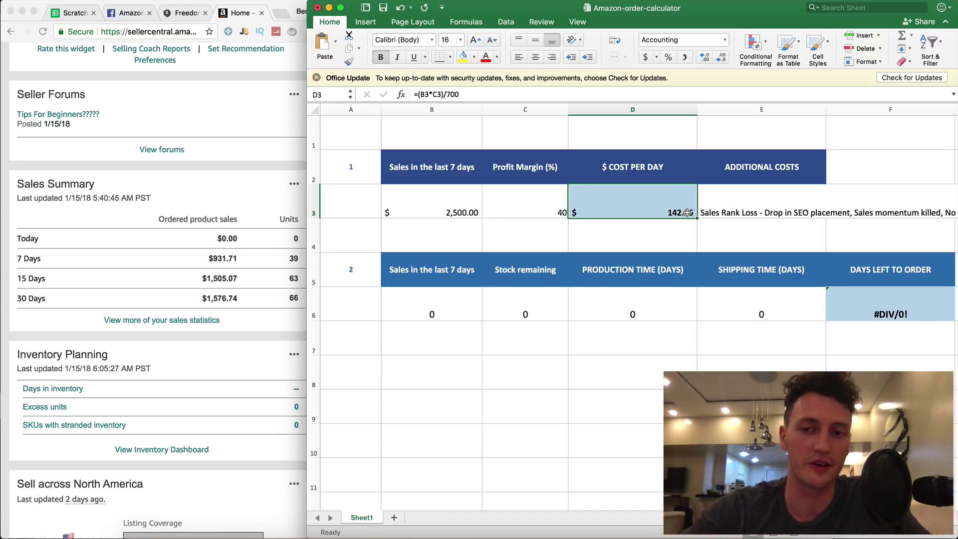
{"action": "left_click", "coordinate": [449, 205]}
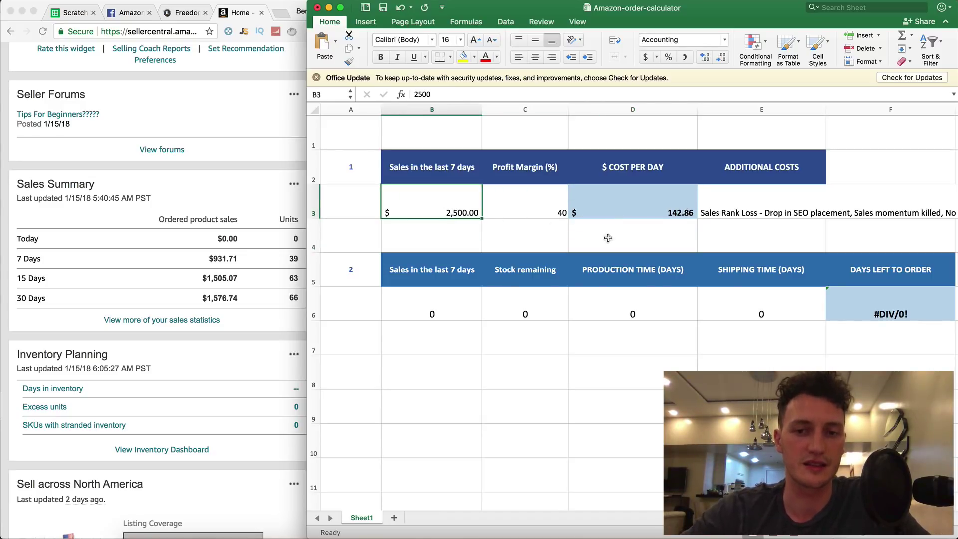
{"action": "left_click", "coordinate": [687, 212]}
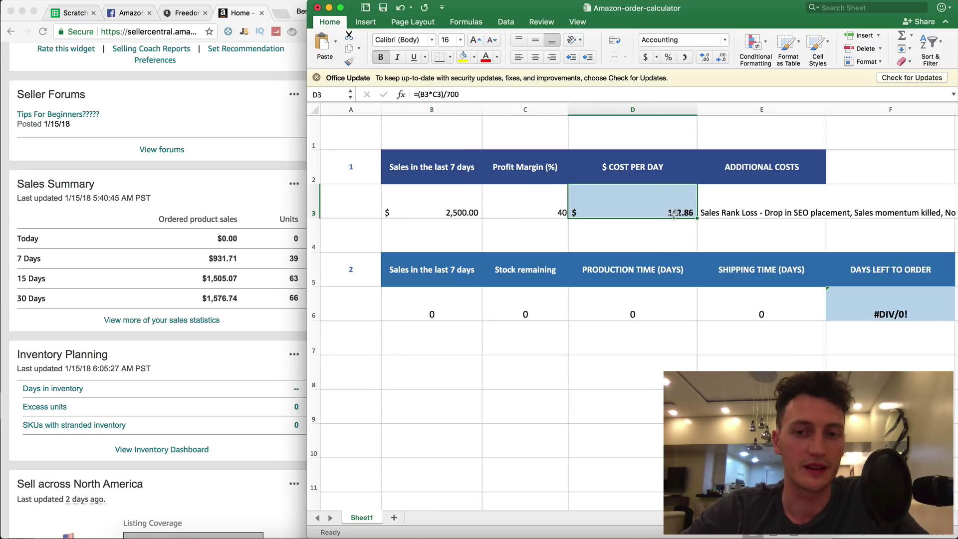
- Review the additional costs note, then restore the 7-day sales in B3 to 931
{"action": "left_click", "coordinate": [771, 206]}
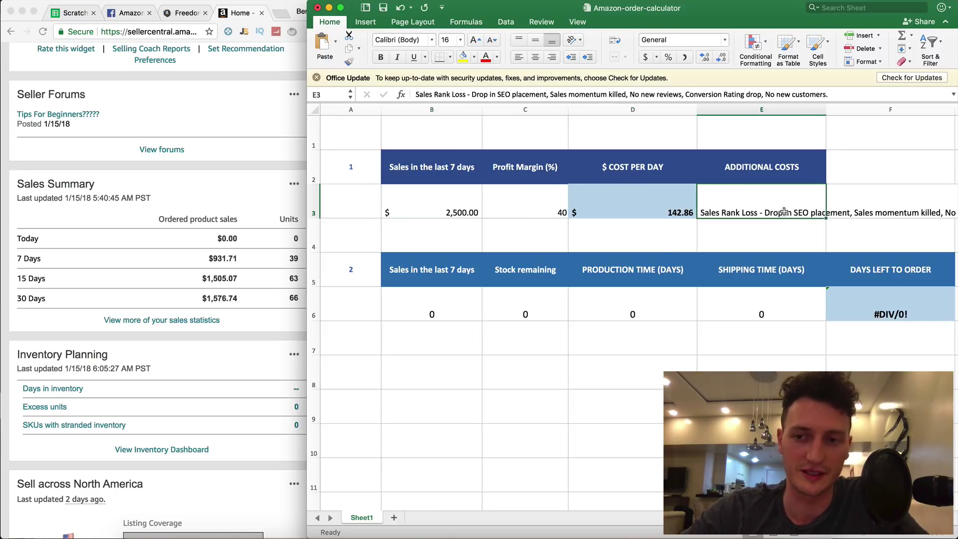
{"action": "left_click", "coordinate": [457, 210]}
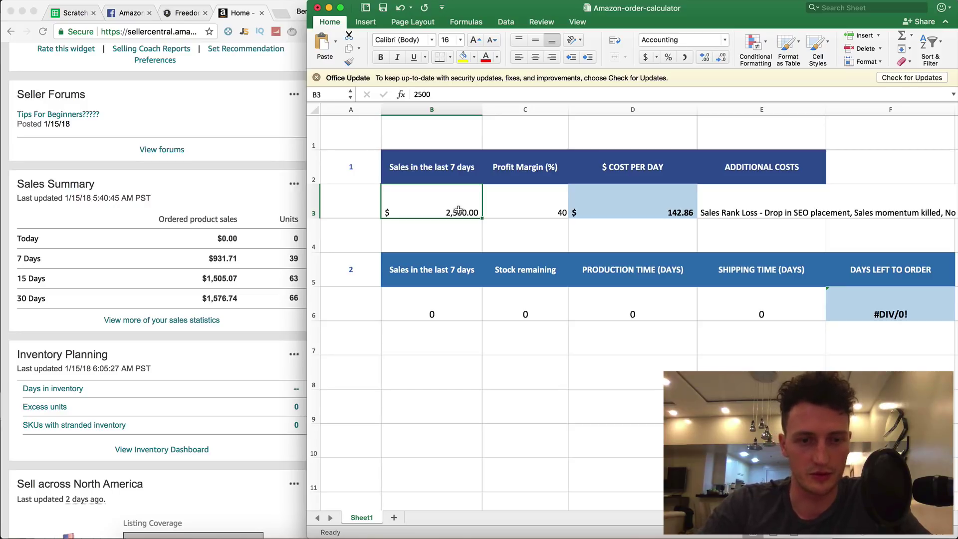
{"action": "type", "text": "931"}
{"action": "key", "text": "Return"}
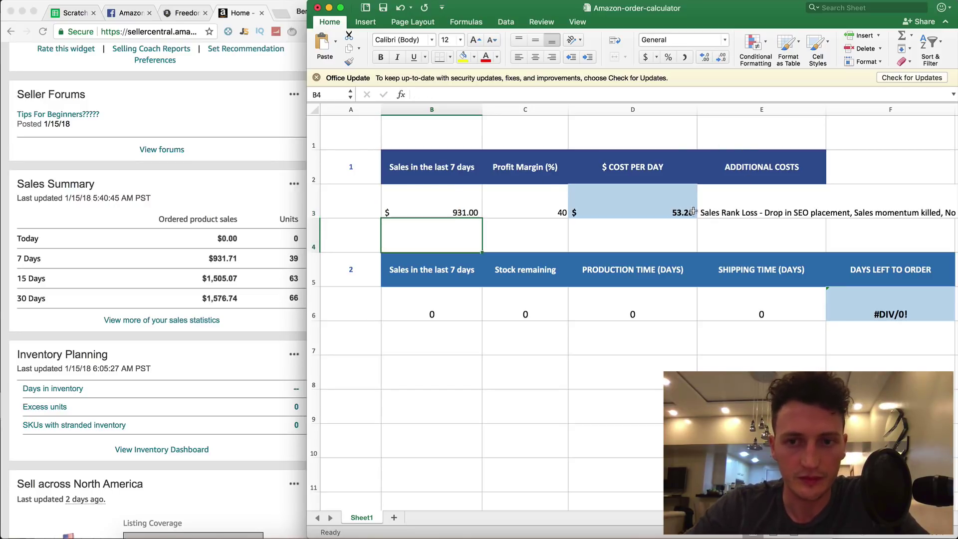
{"action": "scroll", "coordinate": [491, 241], "scroll_direction": "right", "scroll_amount": 2}
{"action": "left_click", "coordinate": [402, 298]}
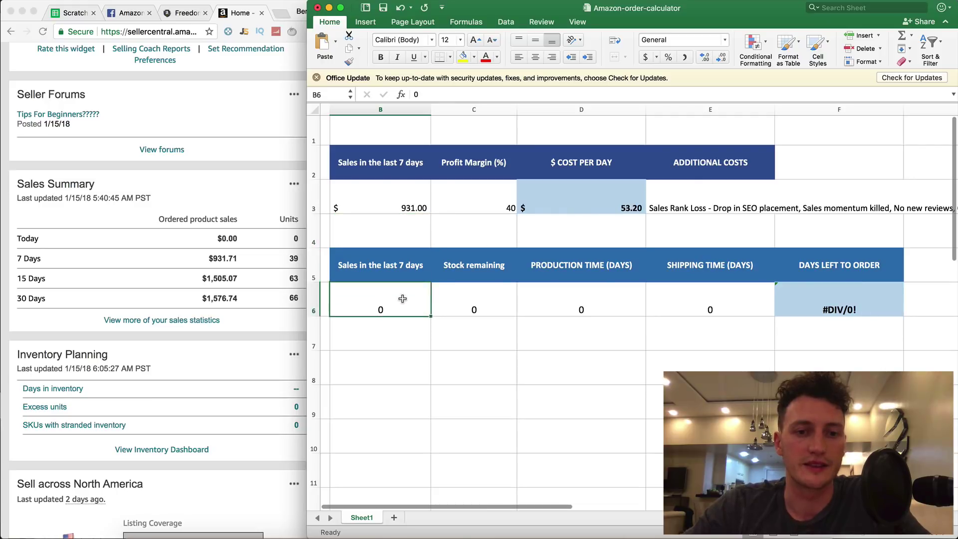
{"action": "scroll", "coordinate": [402, 298], "scroll_direction": "left", "scroll_amount": 2}
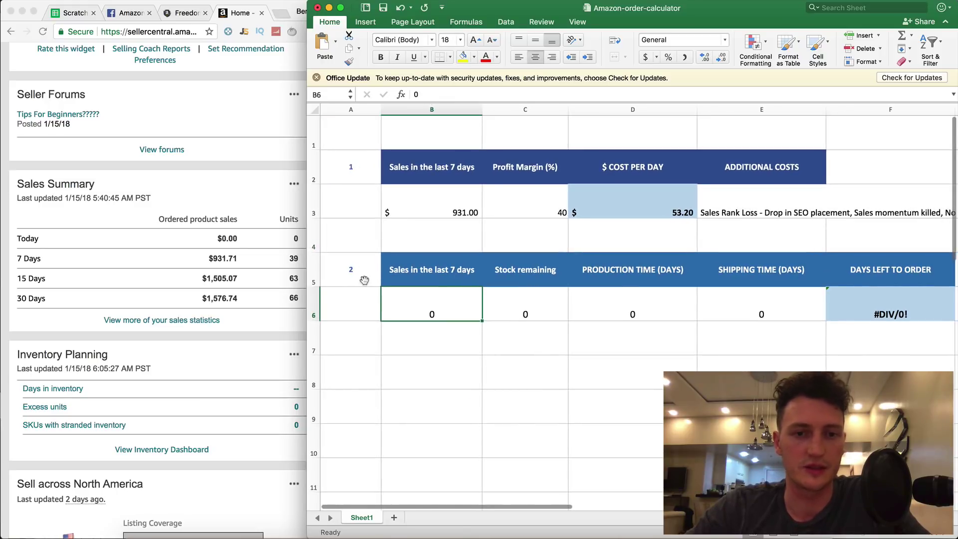
{"action": "left_click", "coordinate": [904, 267]}
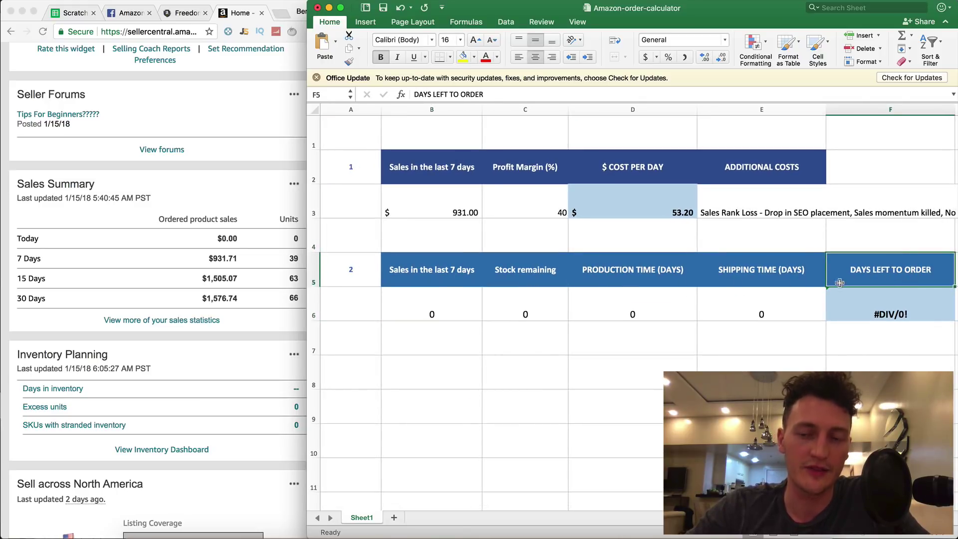
{"action": "scroll", "coordinate": [448, 312], "scroll_direction": "right", "scroll_amount": 1}
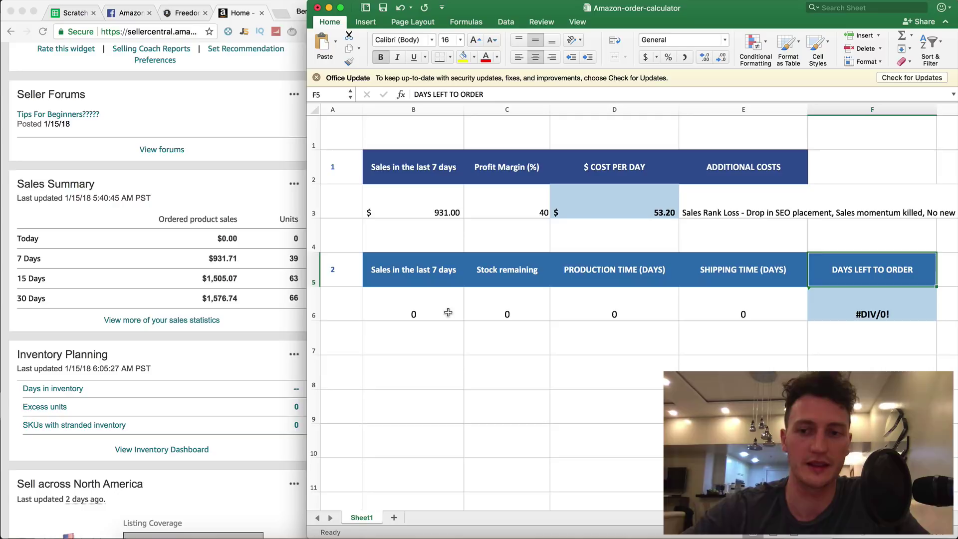
{"action": "left_click", "coordinate": [907, 306]}
{"action": "double_click", "coordinate": [831, 314]}
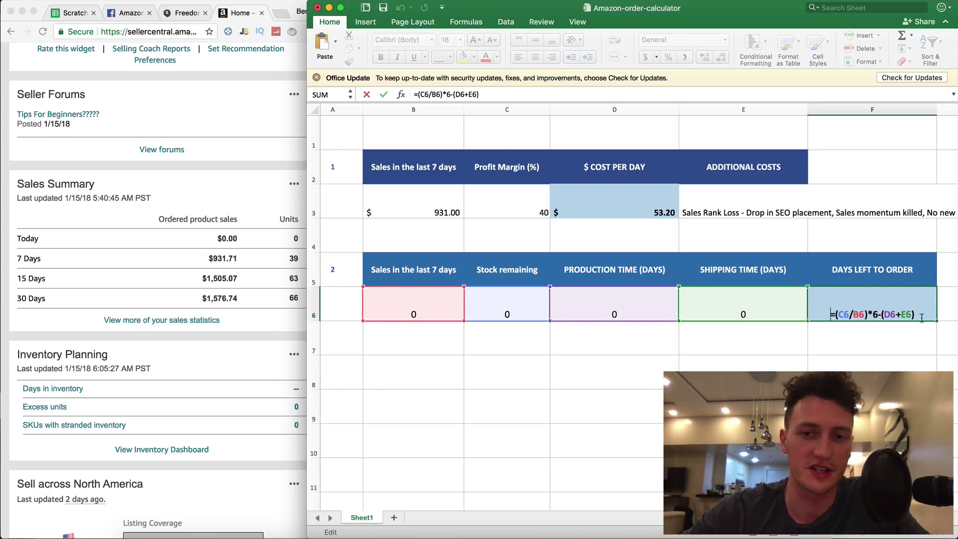
{"action": "left_click", "coordinate": [597, 337]}
{"action": "key", "text": "Escape"}
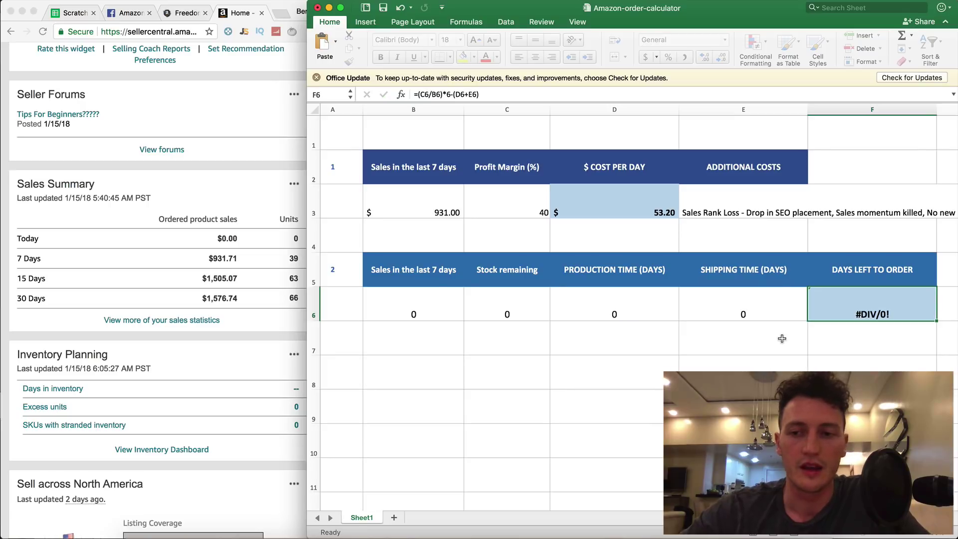
{"action": "scroll", "coordinate": [513, 353], "scroll_direction": "left", "scroll_amount": 2}
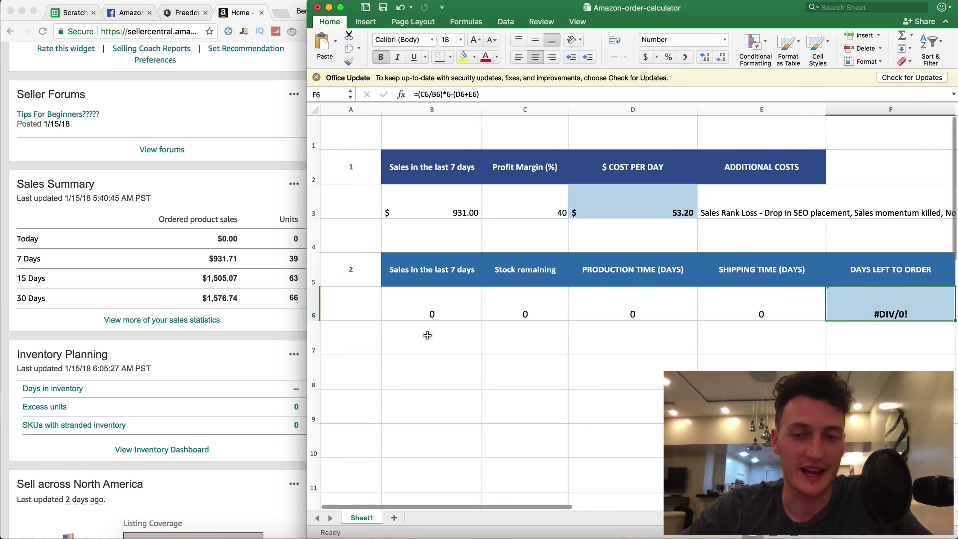
{"action": "left_click", "coordinate": [423, 318]}
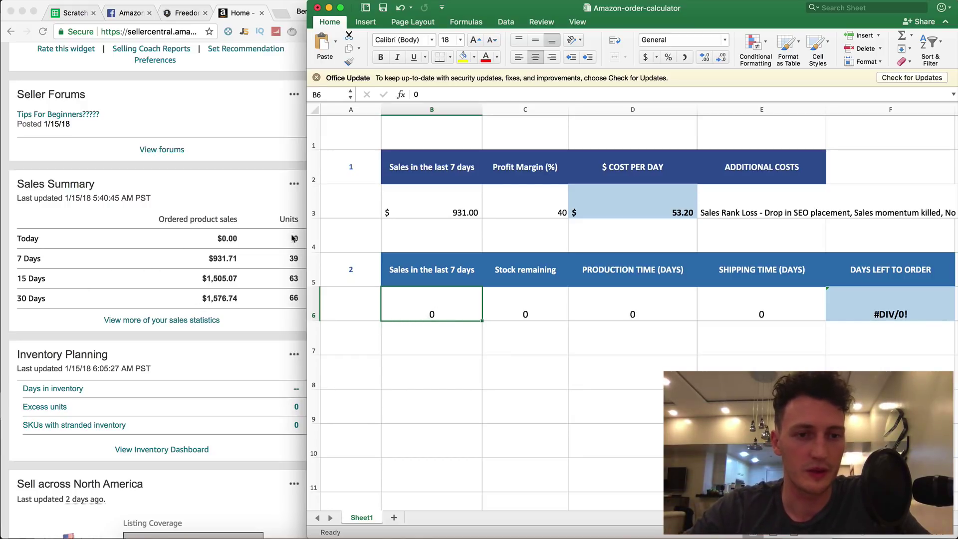
- Enter 39 units sold in 7 days in B6 and 434 units of stock remaining in C6
{"action": "type", "text": "39"}
{"action": "key", "text": "Return"}
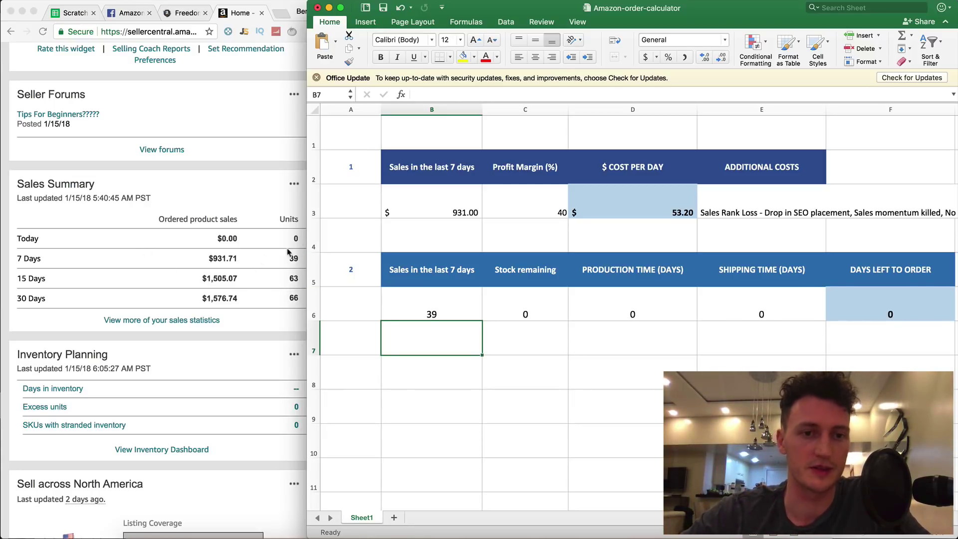
{"action": "left_click", "coordinate": [535, 316]}
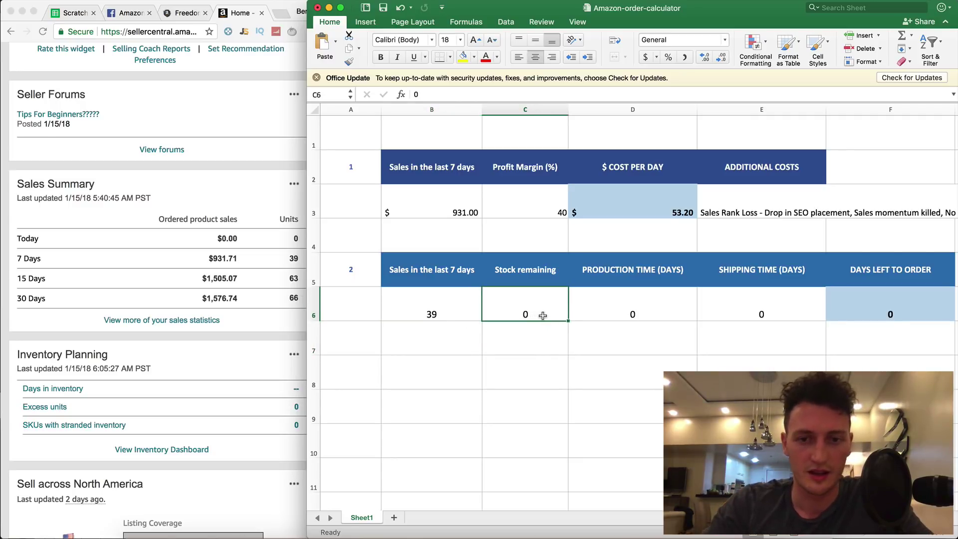
{"action": "type", "text": "4"}
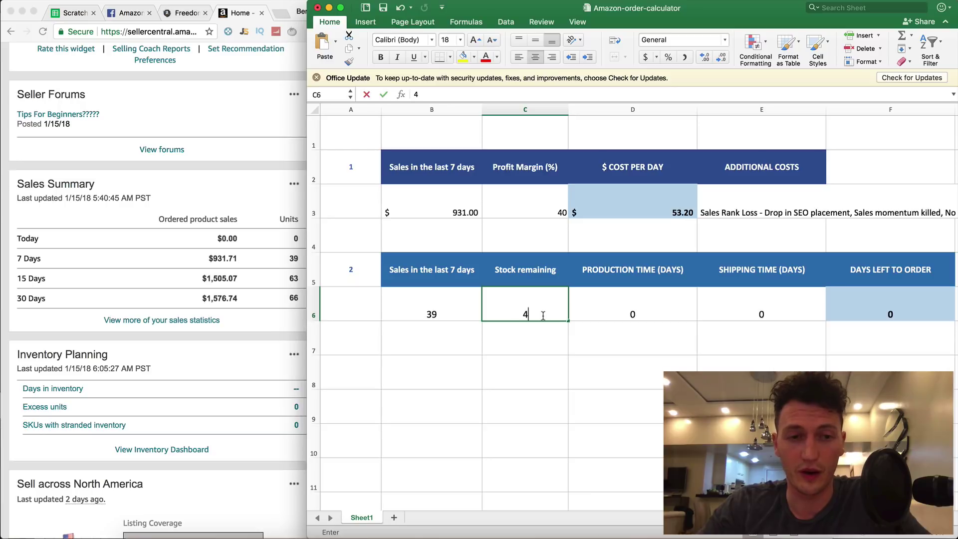
{"action": "type", "text": "3"}
{"action": "key", "text": "BackSpace"}
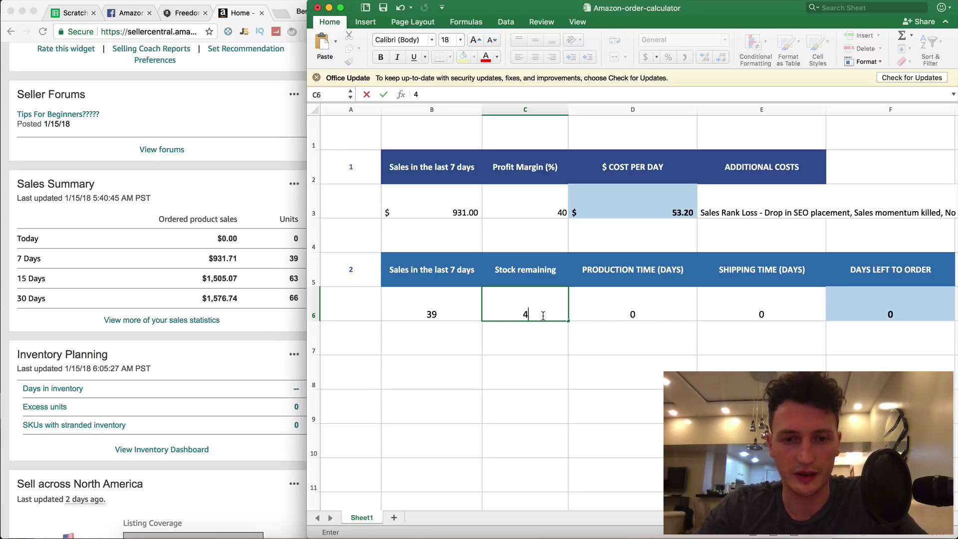
{"action": "type", "text": "3"}
{"action": "type", "text": "4"}
{"action": "key", "text": "Return"}
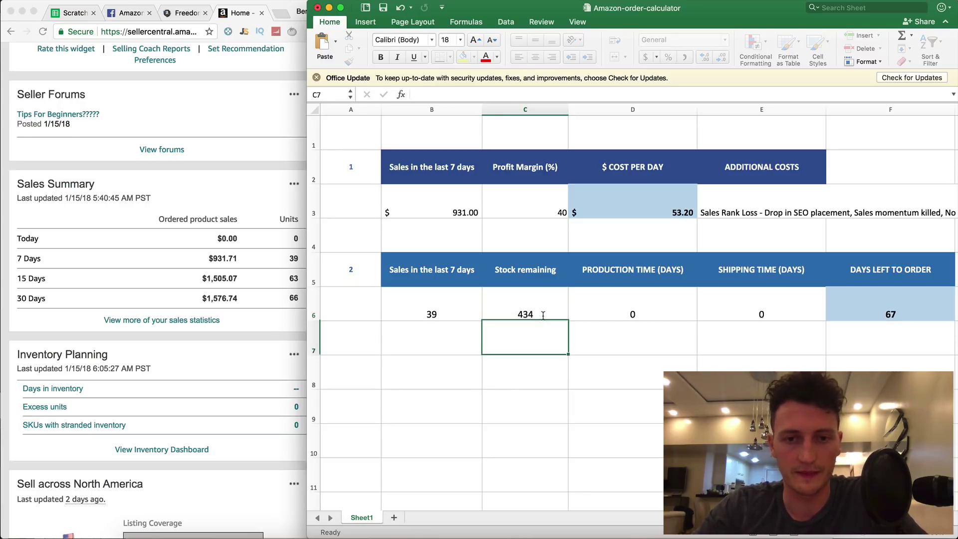
{"action": "left_click", "coordinate": [645, 308]}
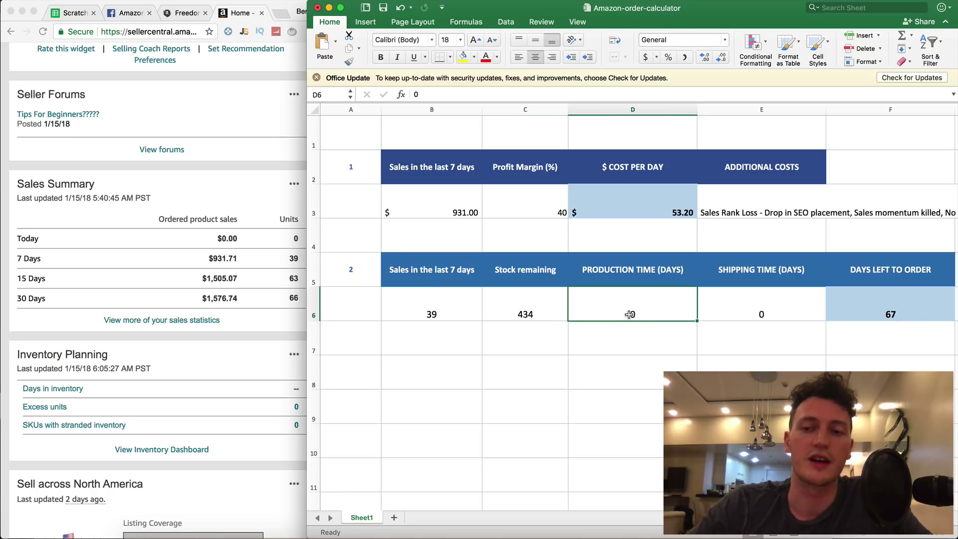
{"action": "left_click", "coordinate": [446, 303]}
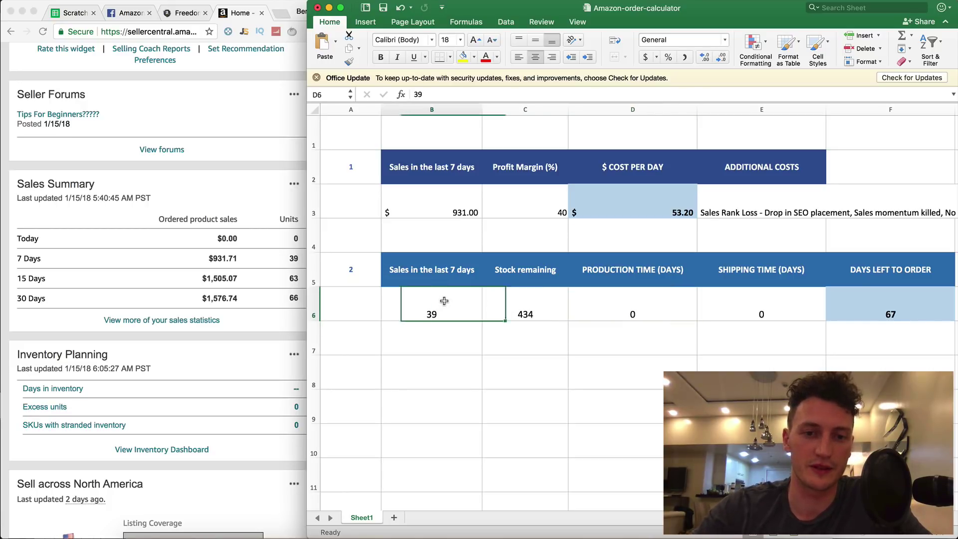
{"action": "left_click", "coordinate": [537, 312]}
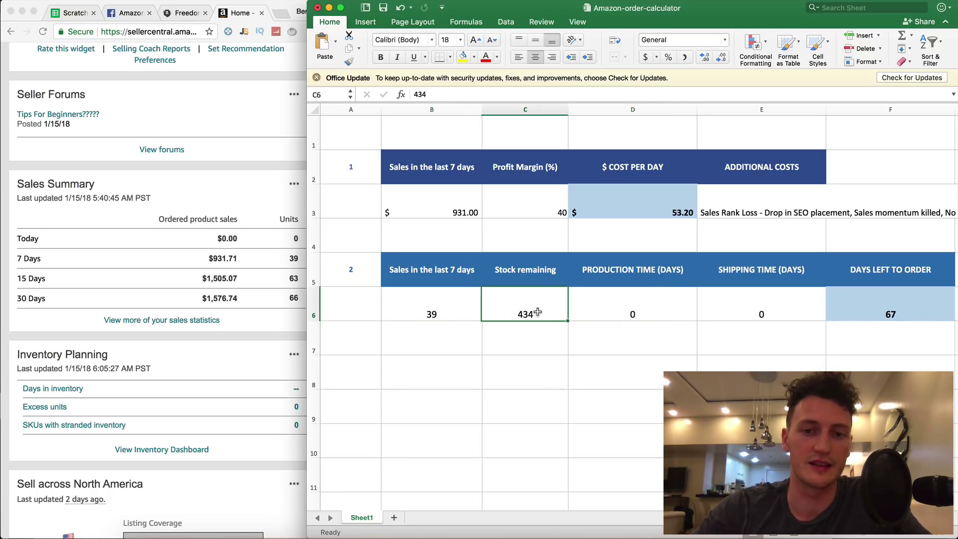
{"action": "left_click", "coordinate": [613, 309]}
{"action": "left_click", "coordinate": [766, 311]}
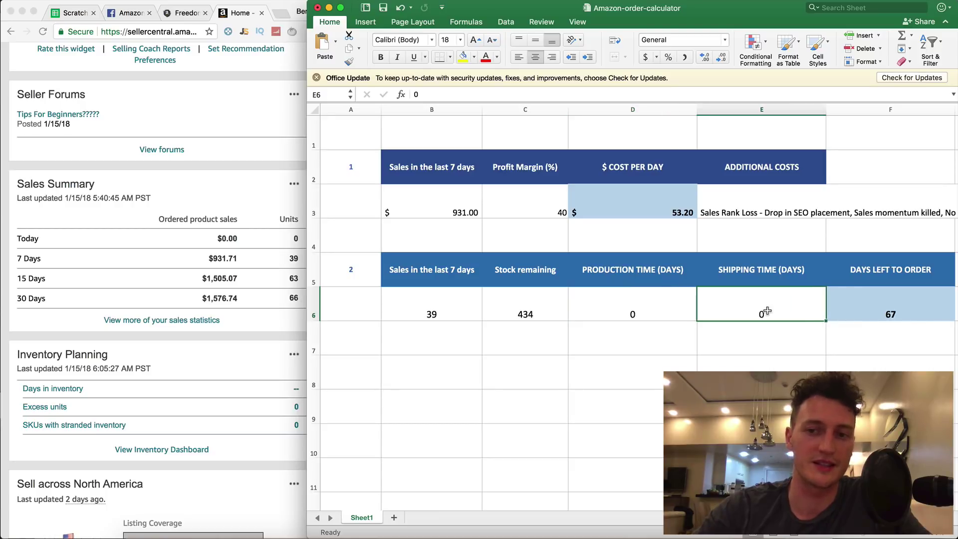
{"action": "left_click", "coordinate": [890, 312]}
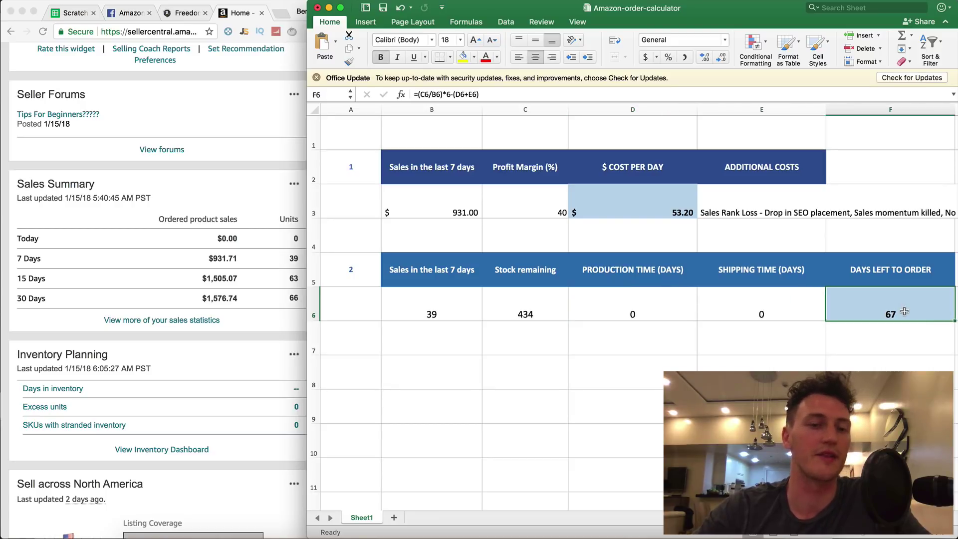
{"action": "left_click", "coordinate": [628, 304]}
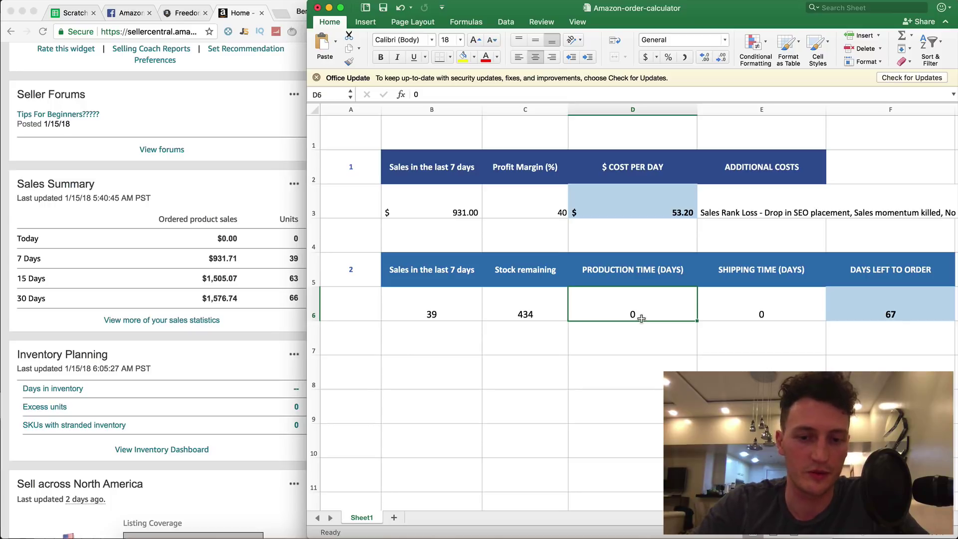
{"action": "type", "text": "15"}
{"action": "key", "text": "Return"}
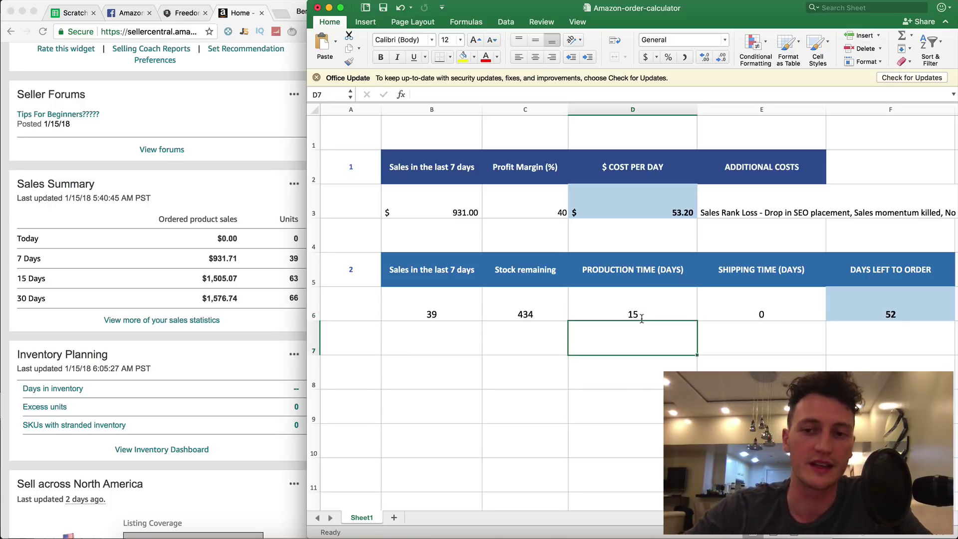
{"action": "left_click", "coordinate": [590, 295]}
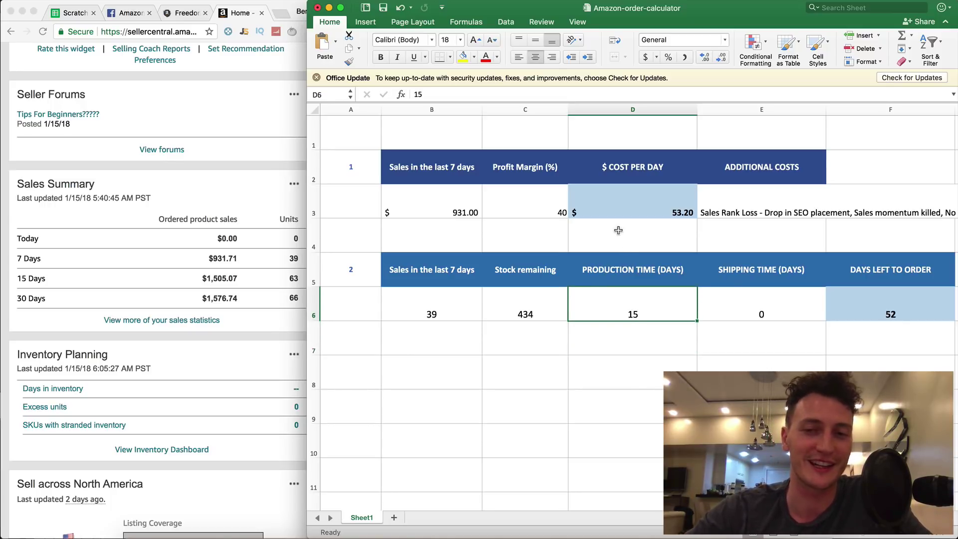
{"action": "left_click", "coordinate": [623, 209]}
{"action": "left_click", "coordinate": [755, 205]}
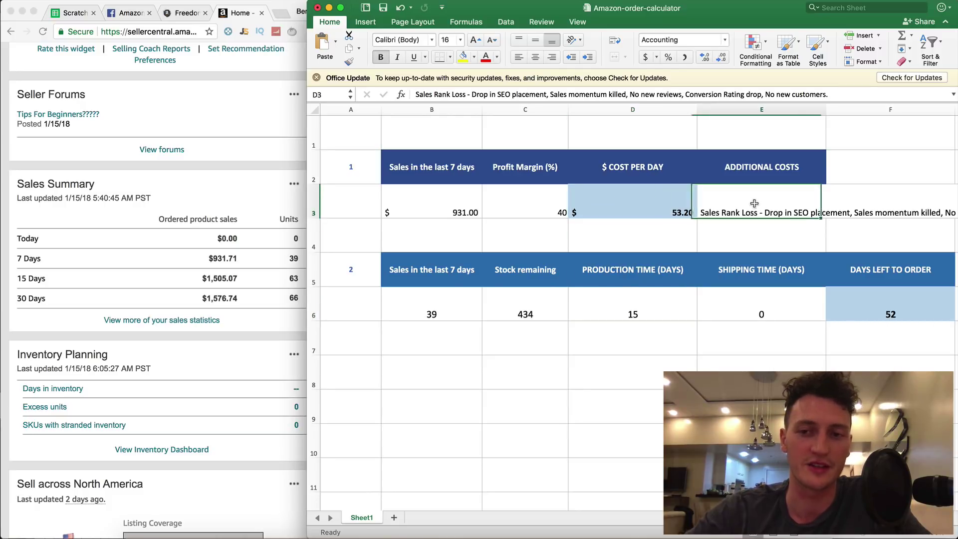
{"action": "left_click_drag", "start_coordinate": [775, 175], "coordinate": [762, 198]}
{"action": "left_click", "coordinate": [633, 299]}
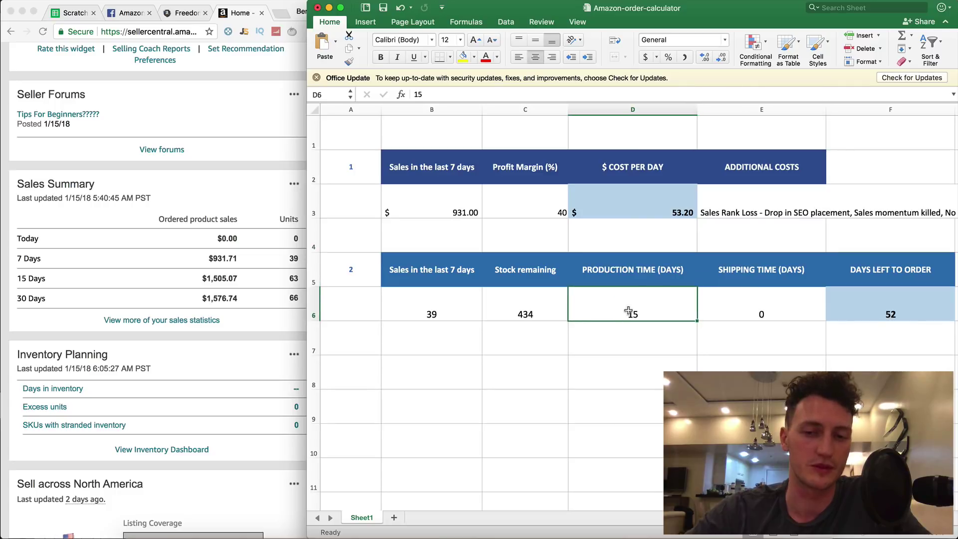
{"action": "left_click", "coordinate": [760, 310]}
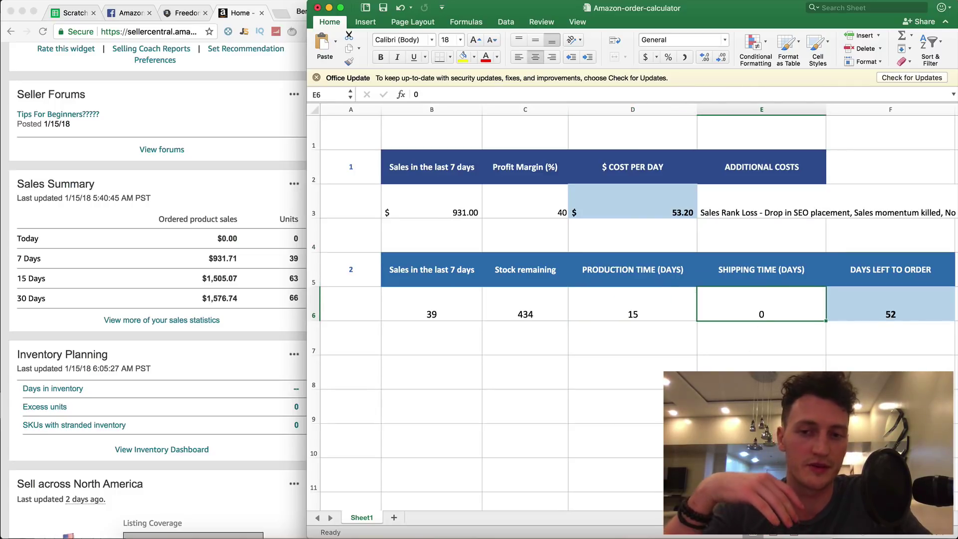
{"action": "type", "text": "30"}
{"action": "key", "text": "Return"}
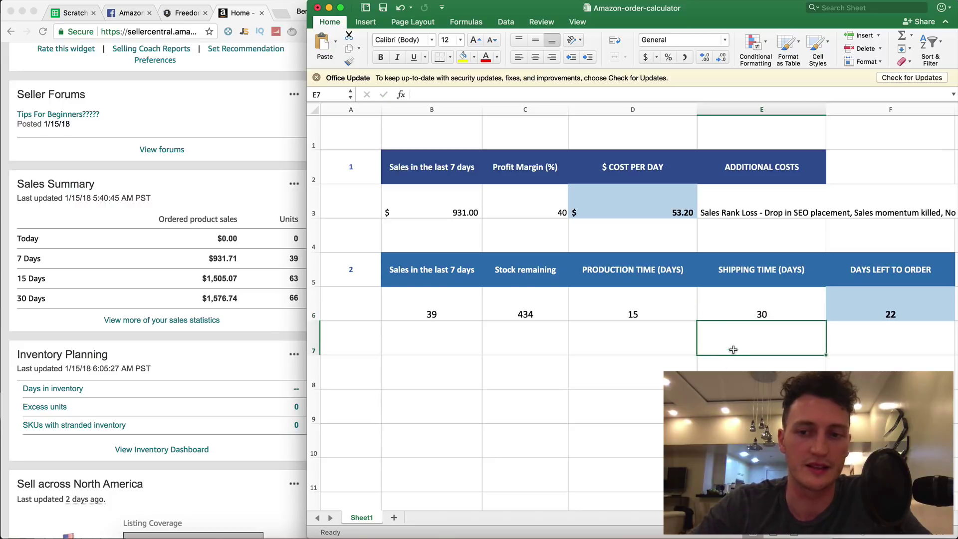
{"action": "left_click", "coordinate": [713, 306]}
{"action": "key", "text": "Delete"}
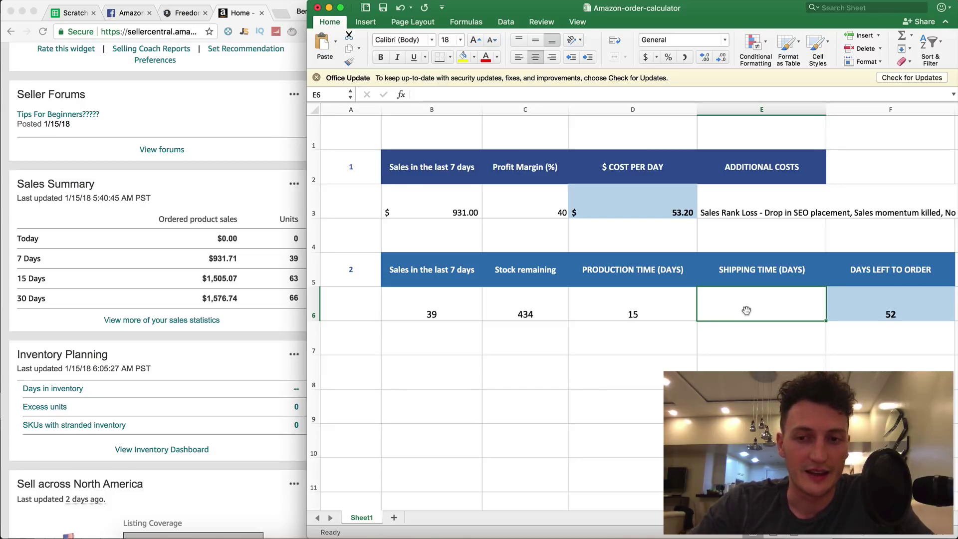
{"action": "left_click", "coordinate": [785, 269]}
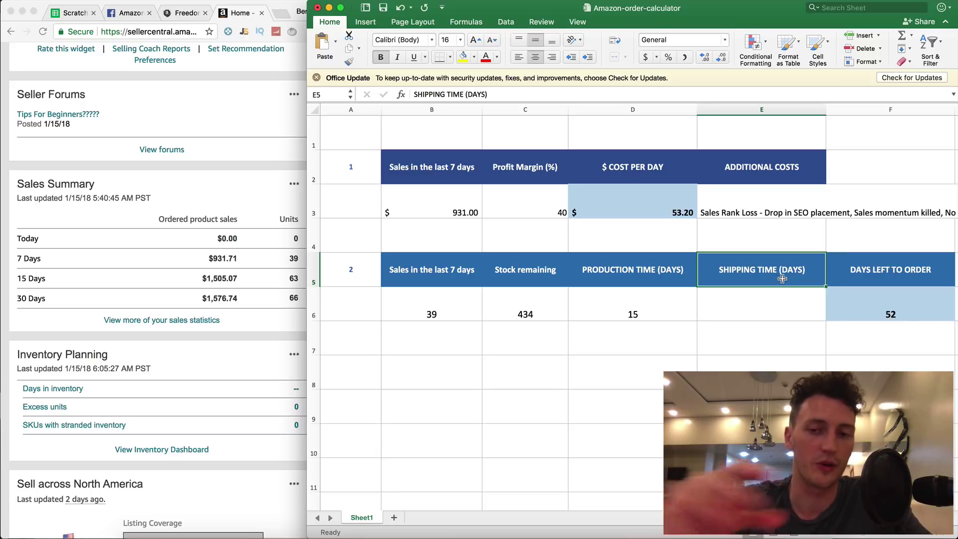
- Enter a 9-day shipping time in E6 and check the formula =(C6/B6)*6-(D6+E6) in F6
{"action": "left_click", "coordinate": [778, 292]}
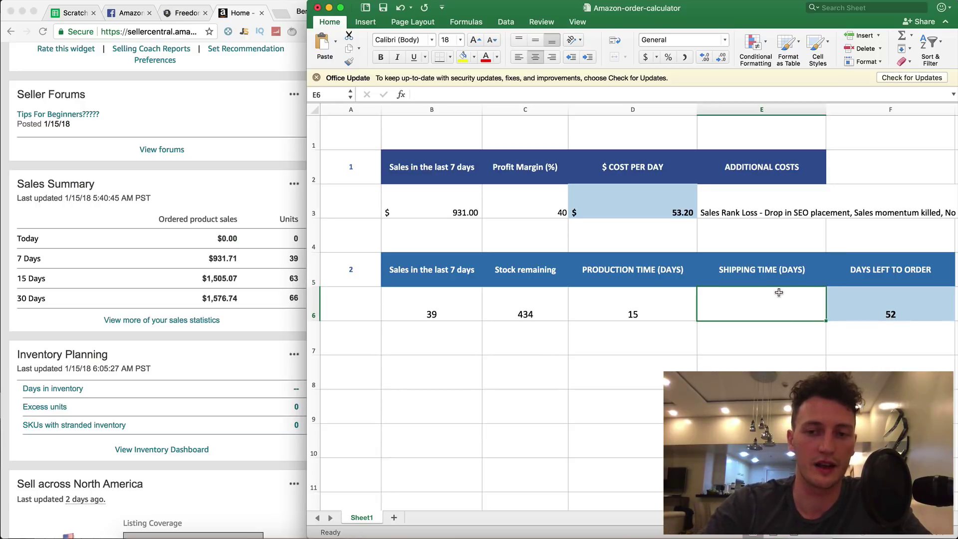
{"action": "type", "text": "9"}
{"action": "key", "text": "Return"}
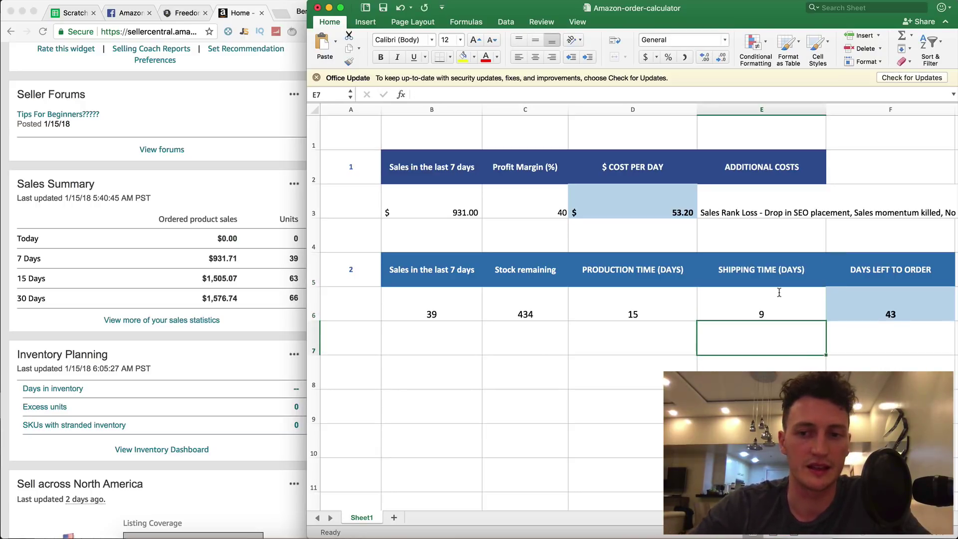
{"action": "left_click", "coordinate": [778, 298]}
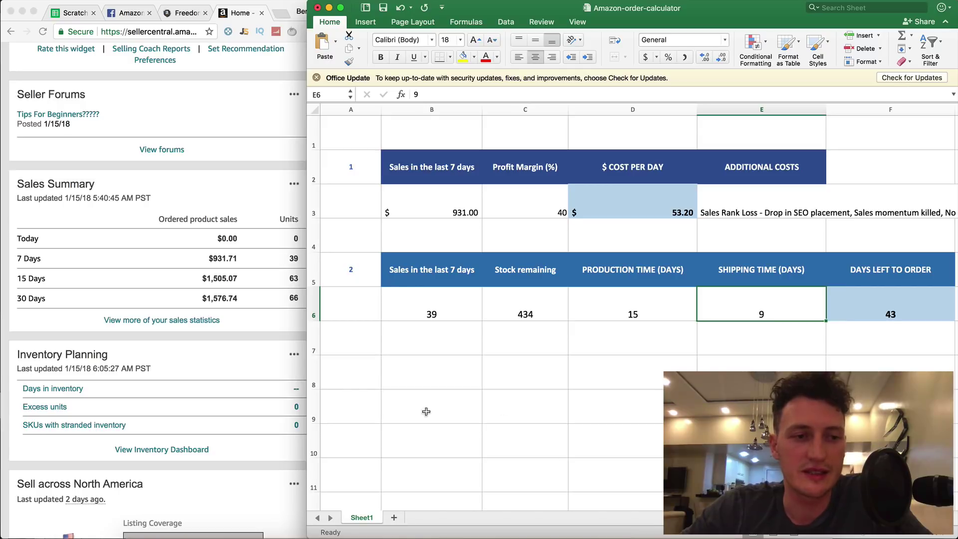
{"action": "left_click", "coordinate": [923, 298]}
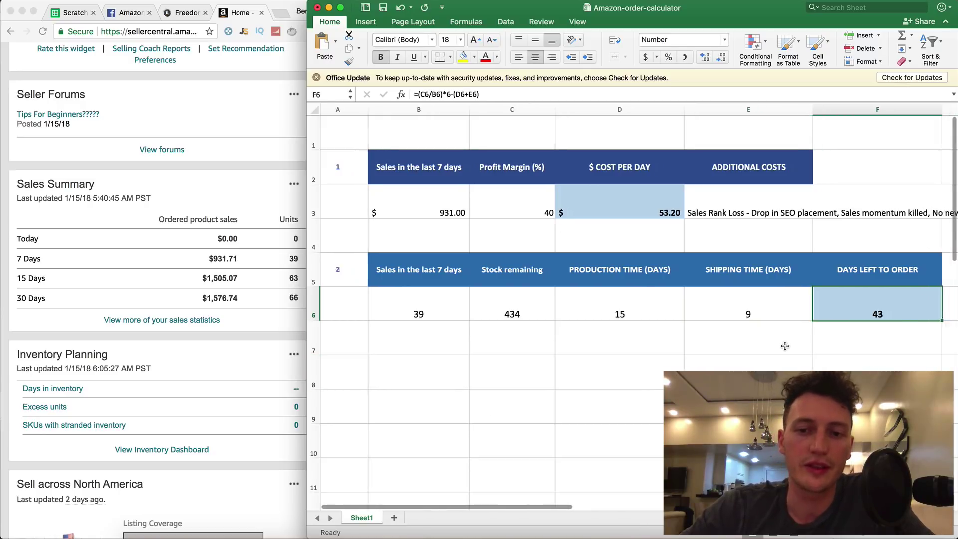
{"action": "scroll", "coordinate": [785, 344], "scroll_direction": "right", "scroll_amount": 3}
{"action": "scroll", "coordinate": [784, 346], "scroll_direction": "left", "scroll_amount": 3}
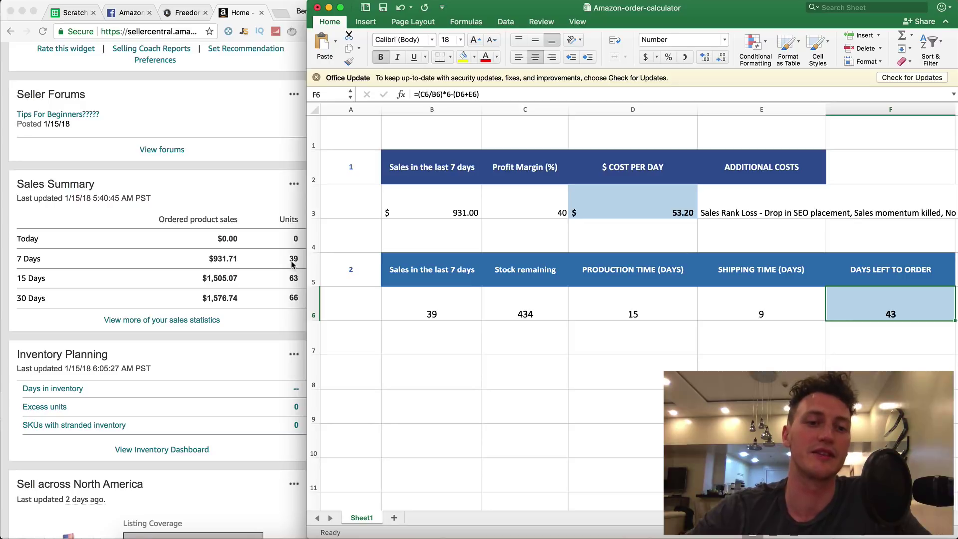
{"action": "left_click", "coordinate": [430, 315]}
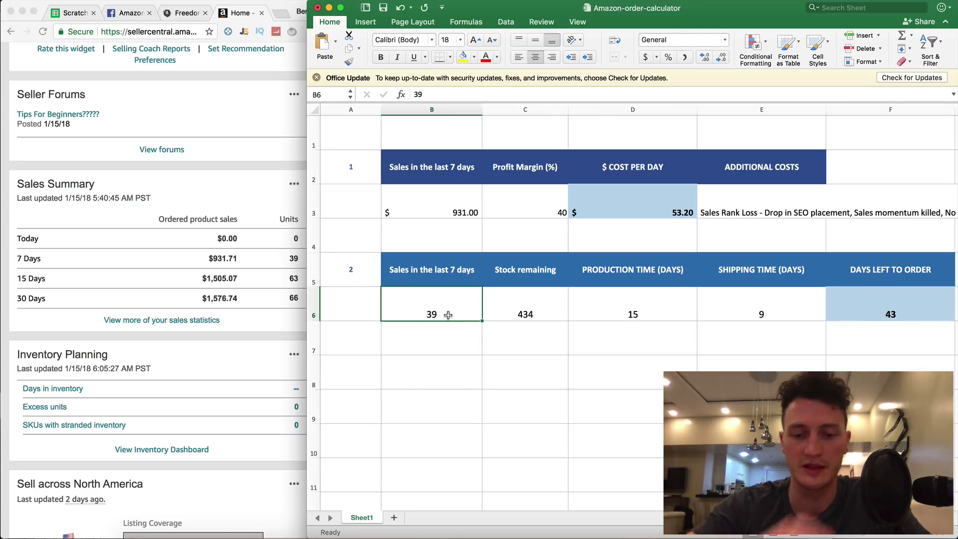
{"action": "type", "text": "100"}
{"action": "key", "text": "Return"}
{"action": "left_click", "coordinate": [894, 297]}
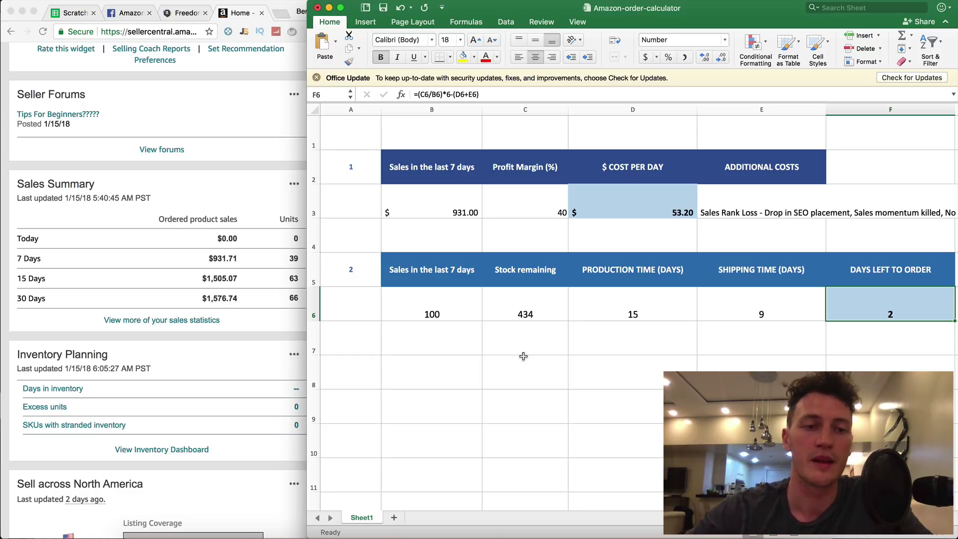
{"action": "left_click", "coordinate": [399, 313]}
{"action": "type", "text": "39"}
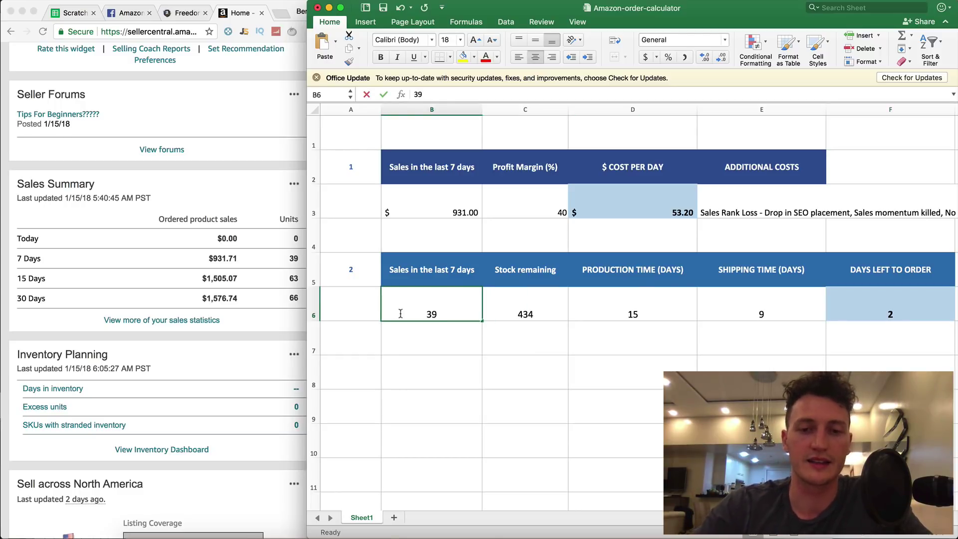
{"action": "key", "text": "Return"}
{"action": "left_click", "coordinate": [920, 318]}
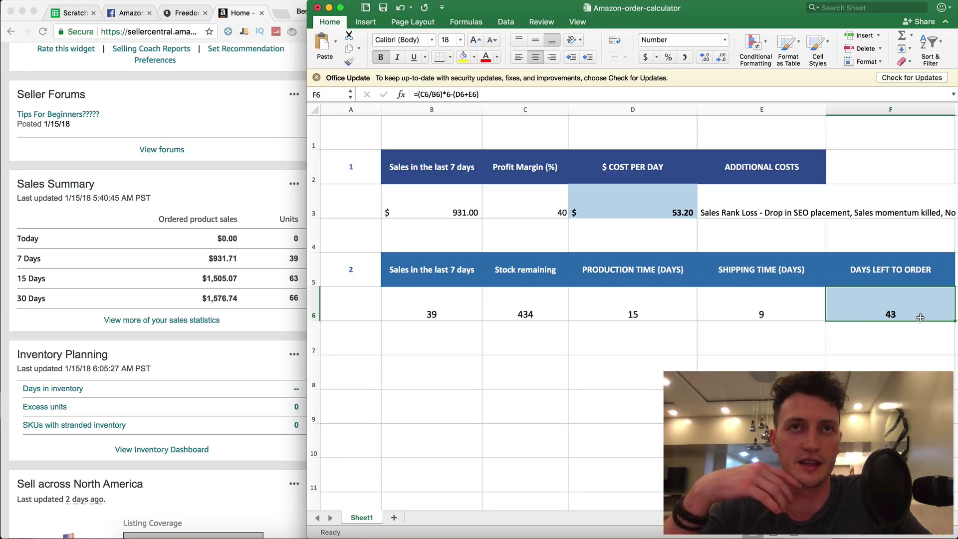
{"action": "left_click", "coordinate": [882, 332]}
{"action": "left_click", "coordinate": [878, 315]}
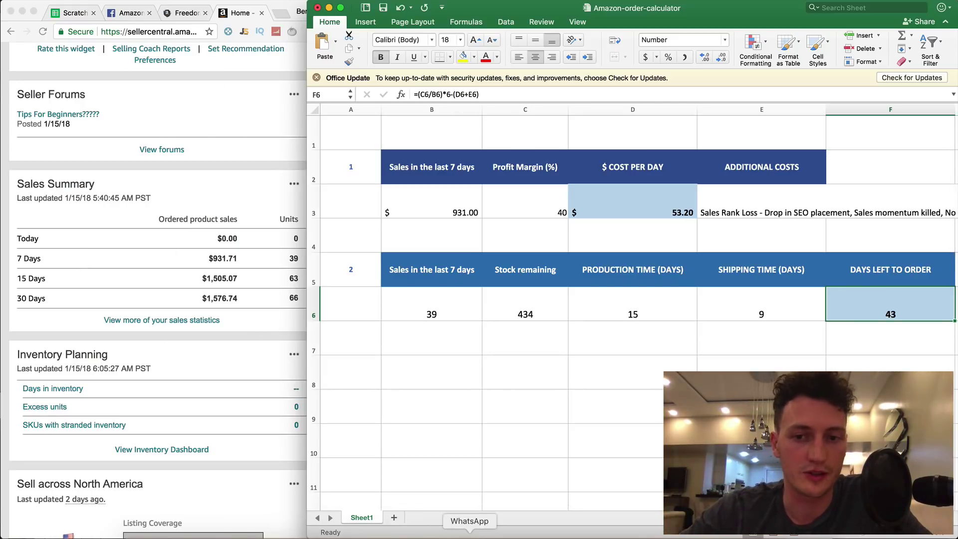
- Change the production time in D6 to 45 days
{"action": "left_click", "coordinate": [626, 318]}
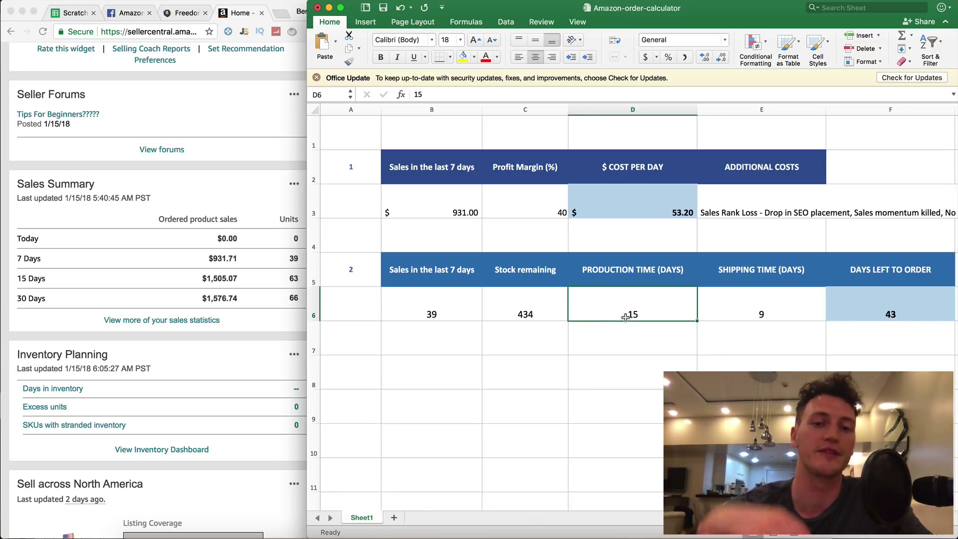
{"action": "type", "text": "45"}
{"action": "key", "text": "Return"}
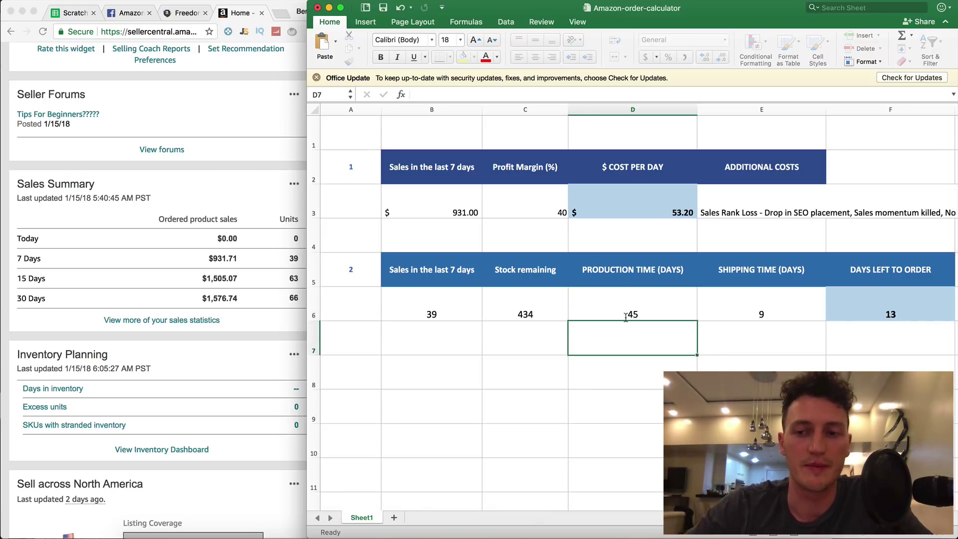
{"action": "left_click", "coordinate": [651, 299]}
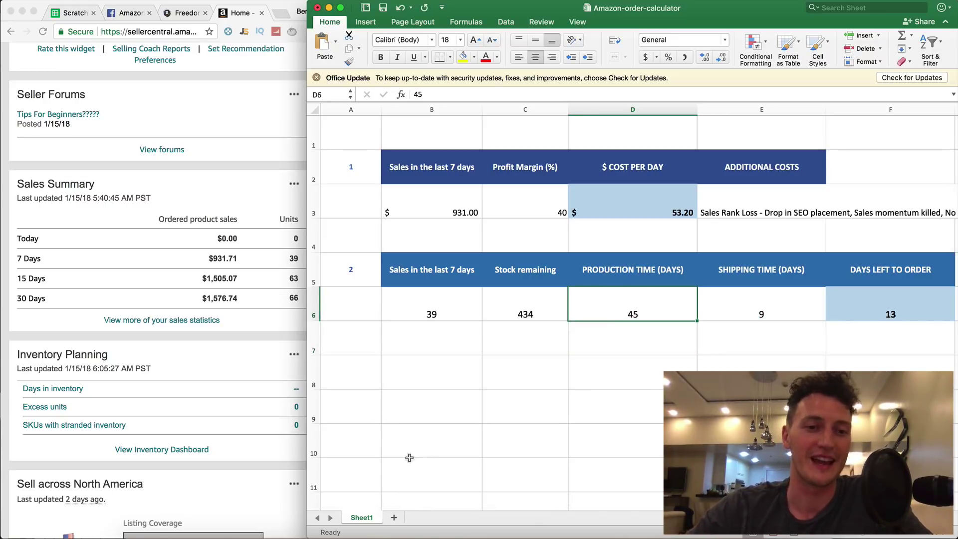
- Check the days-left-to-order formula in F6, then select the cost per day and additional costs cells
{"action": "left_click", "coordinate": [293, 298]}
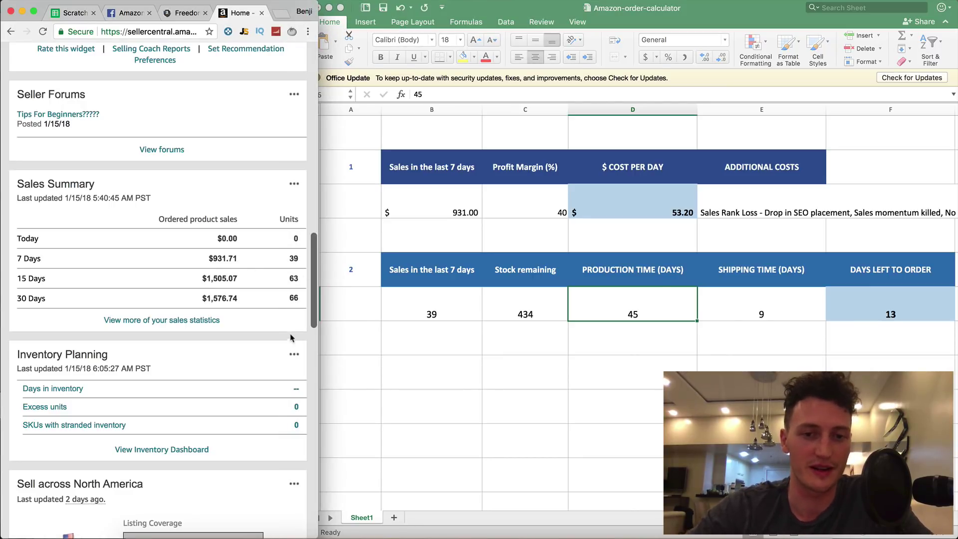
{"action": "left_click", "coordinate": [886, 297]}
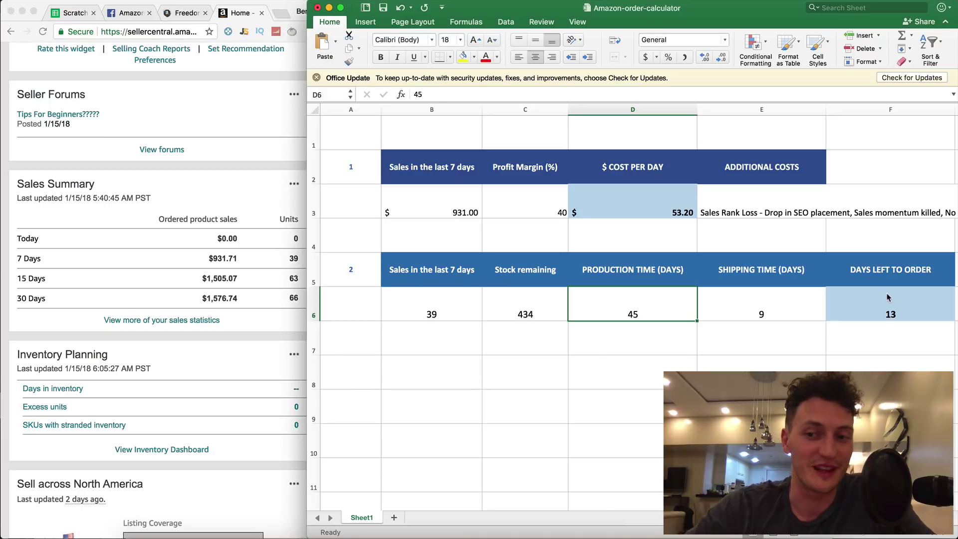
{"action": "left_click", "coordinate": [890, 298]}
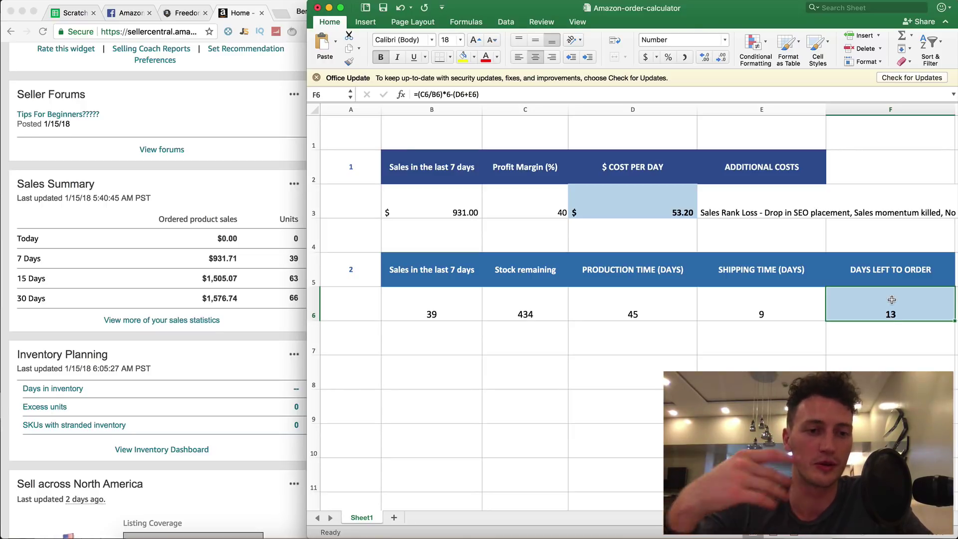
{"action": "left_click", "coordinate": [724, 362]}
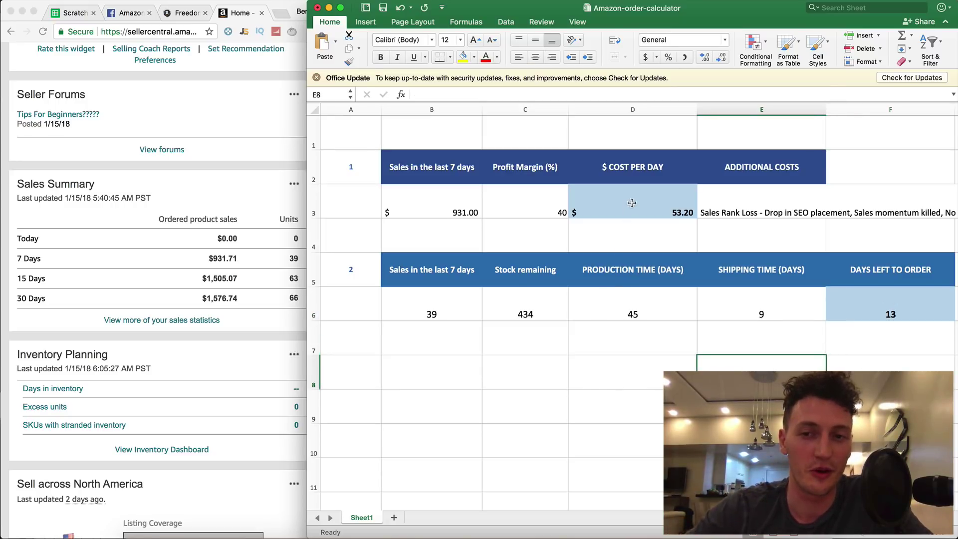
{"action": "left_click_drag", "start_coordinate": [630, 202], "coordinate": [736, 205]}
- Widen the Seller Central window to full screen and scroll through its sales and inventory panels
{"action": "left_click", "coordinate": [293, 196]}
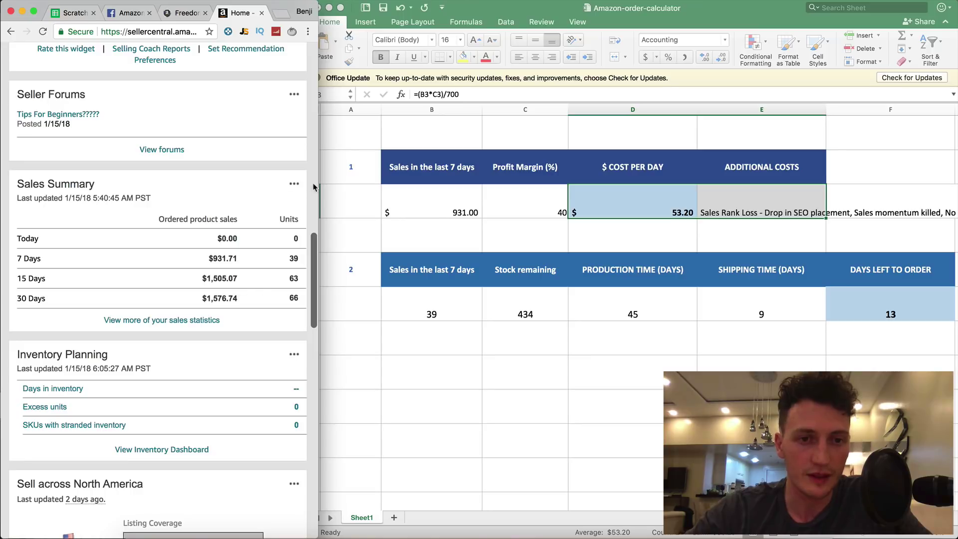
{"action": "left_click_drag", "start_coordinate": [318, 184], "coordinate": [954, 221]}
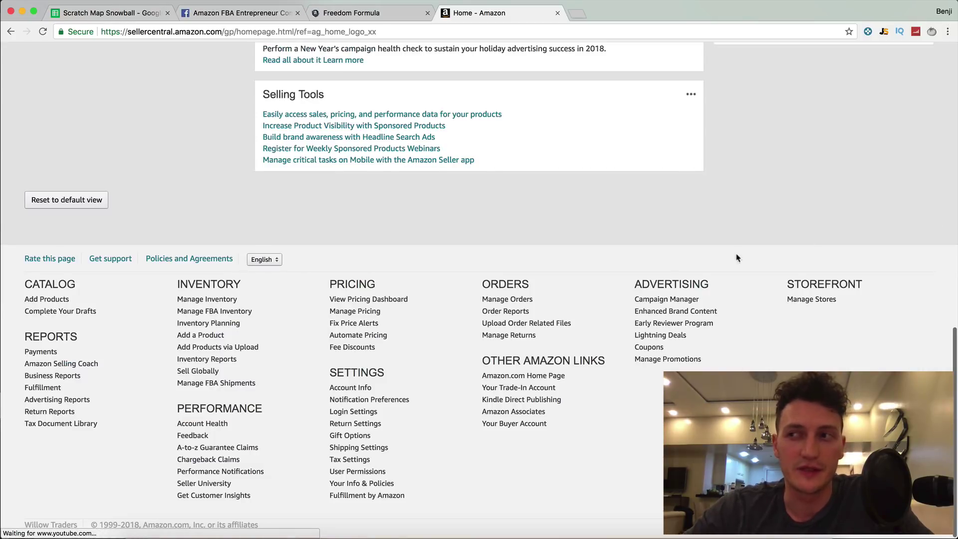
{"action": "scroll", "coordinate": [698, 258], "scroll_direction": "up", "scroll_amount": 15}
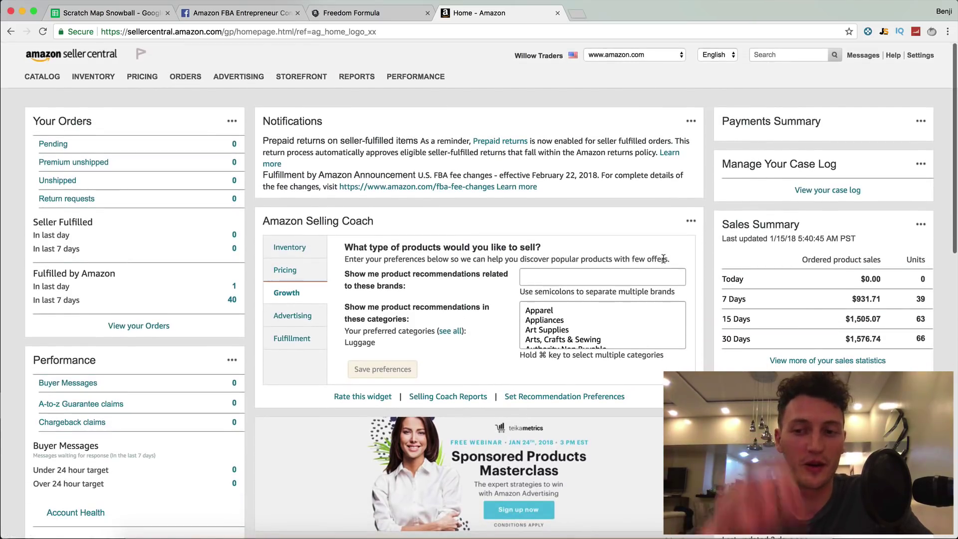
{"action": "scroll", "coordinate": [664, 259], "scroll_direction": "down", "scroll_amount": 4}
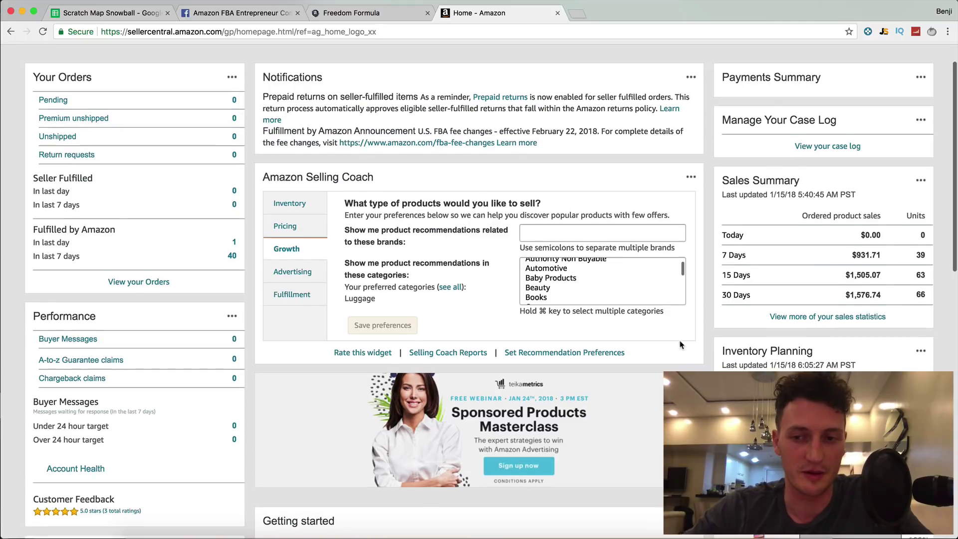
{"action": "scroll", "coordinate": [680, 344], "scroll_direction": "down", "scroll_amount": 1}
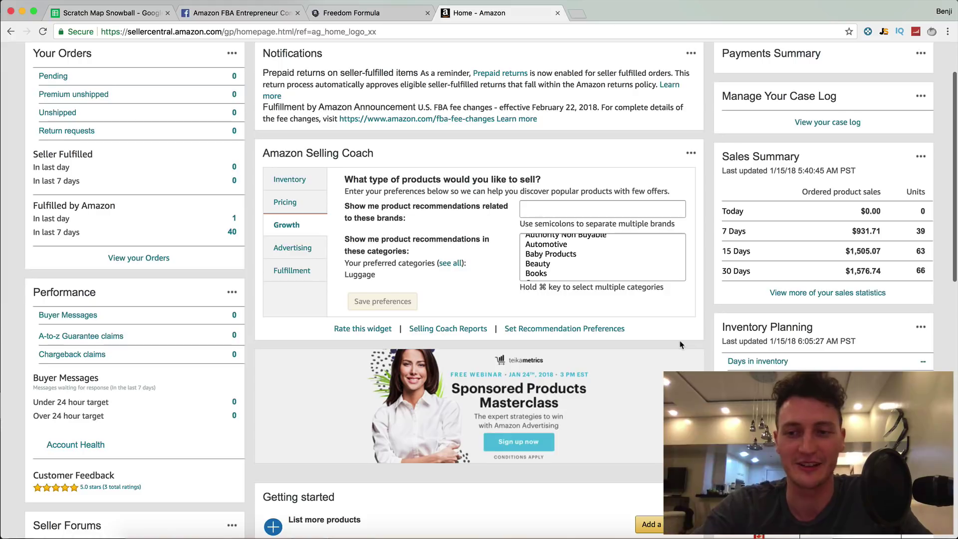
{"action": "scroll", "coordinate": [679, 344], "scroll_direction": "down", "scroll_amount": 3}
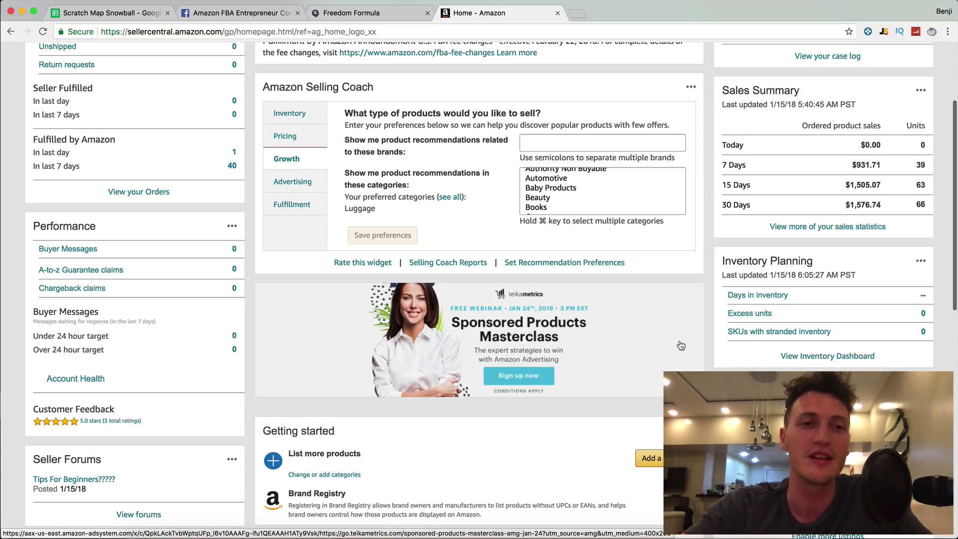
{"action": "left_click", "coordinate": [239, 13]}
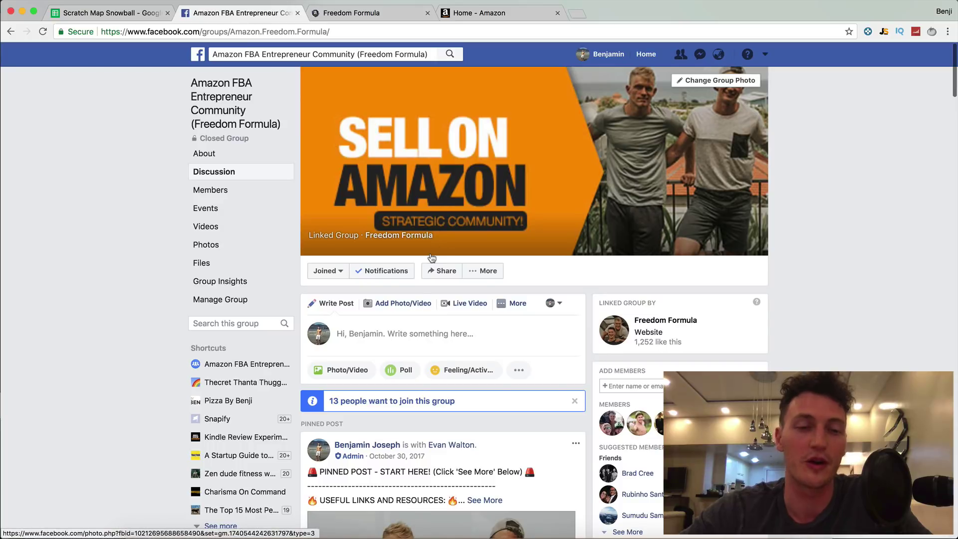